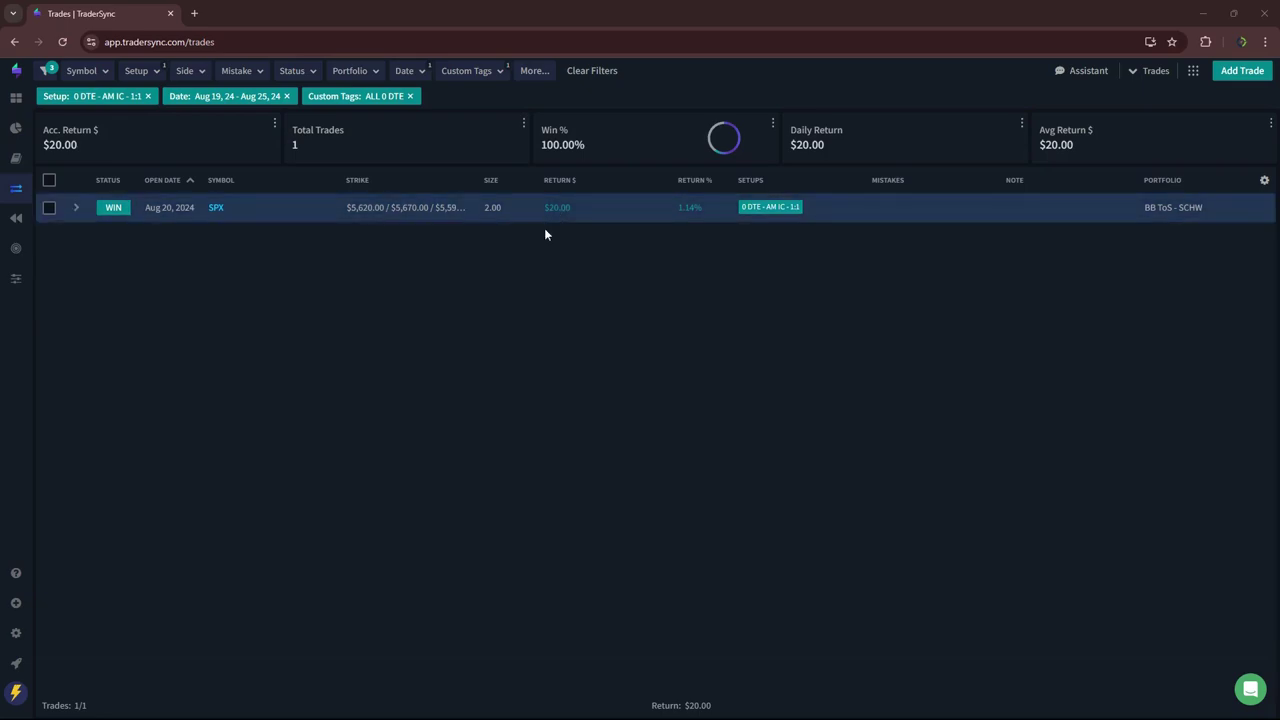
Switch the setup filter from 0 Dte - Am Ic - 1:1 to 0 Dte - Bic.
left_click(153, 71)
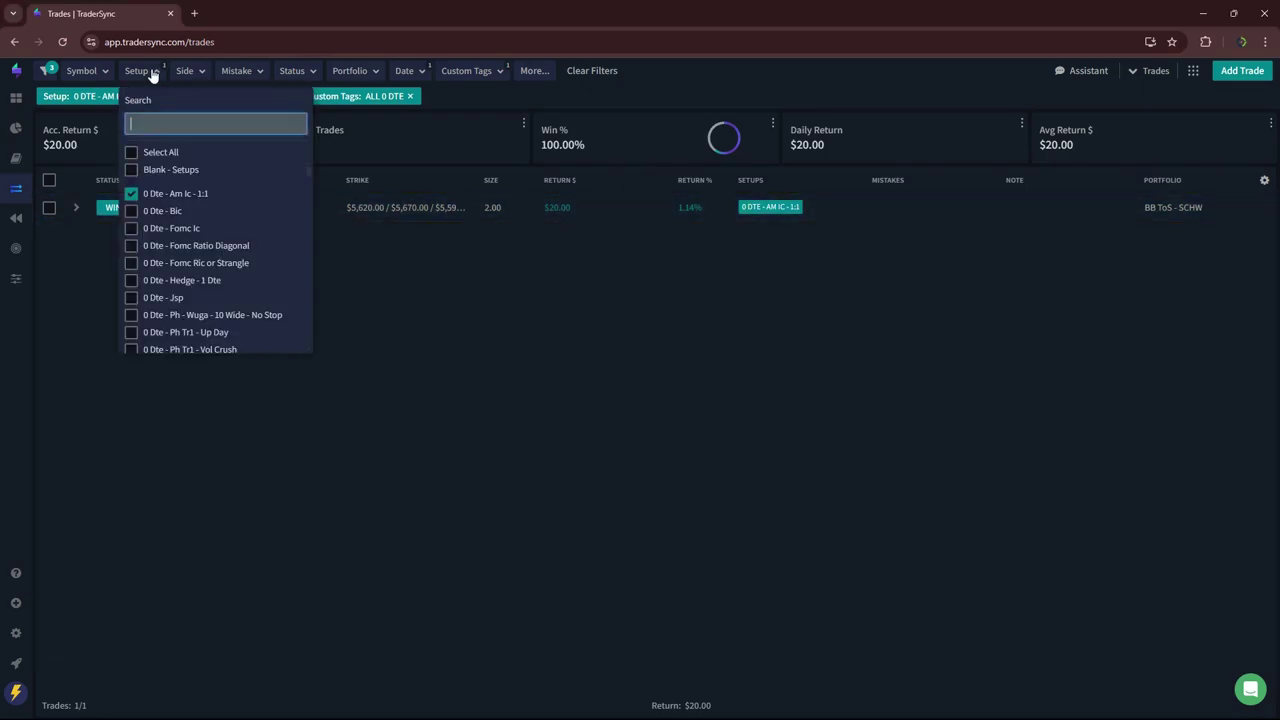
left_click(132, 213)
left_click(130, 195)
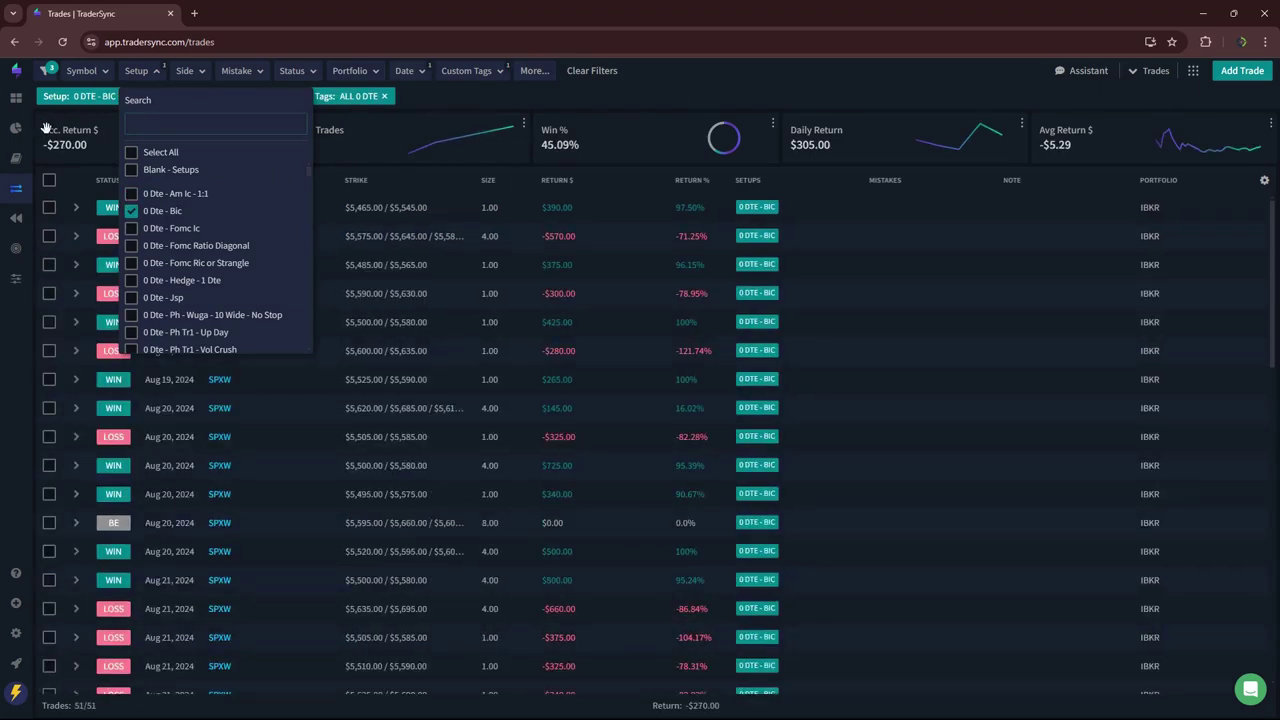
left_click(728, 64)
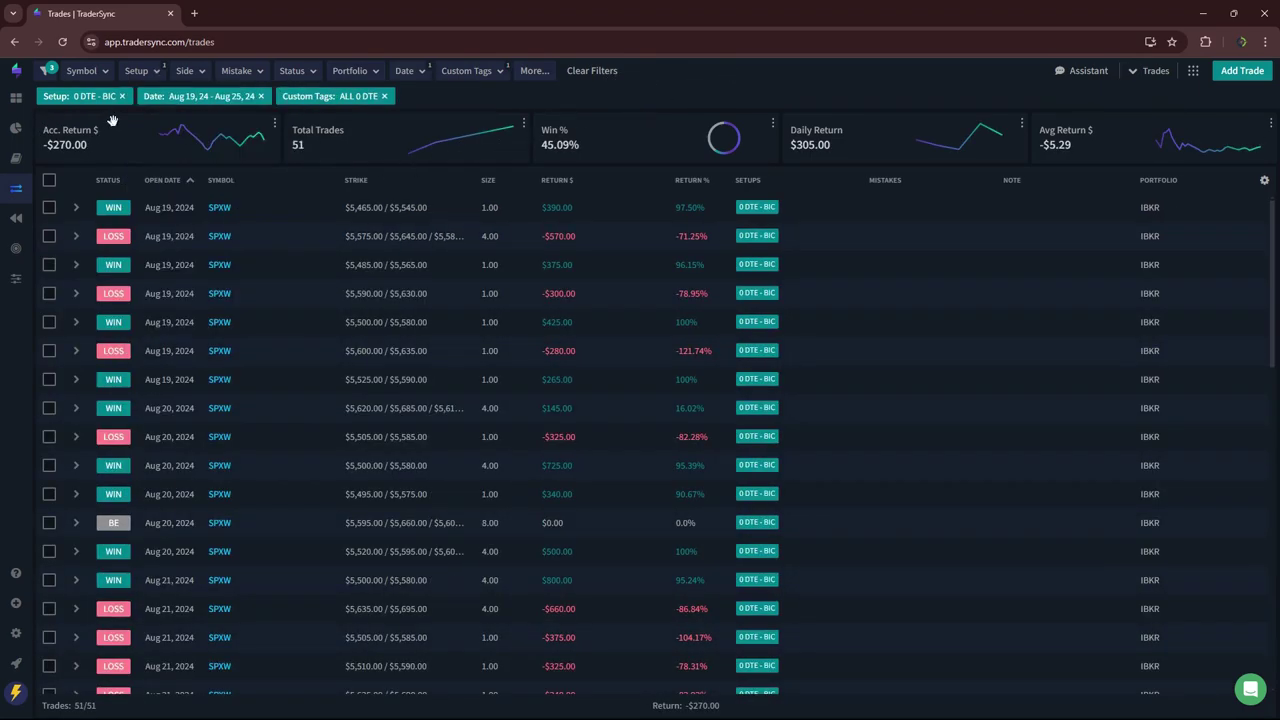
Replace Bic with 0 Dte - Hedge - 1 Dte and 0 Dte - Price Action setups.
left_click(150, 79)
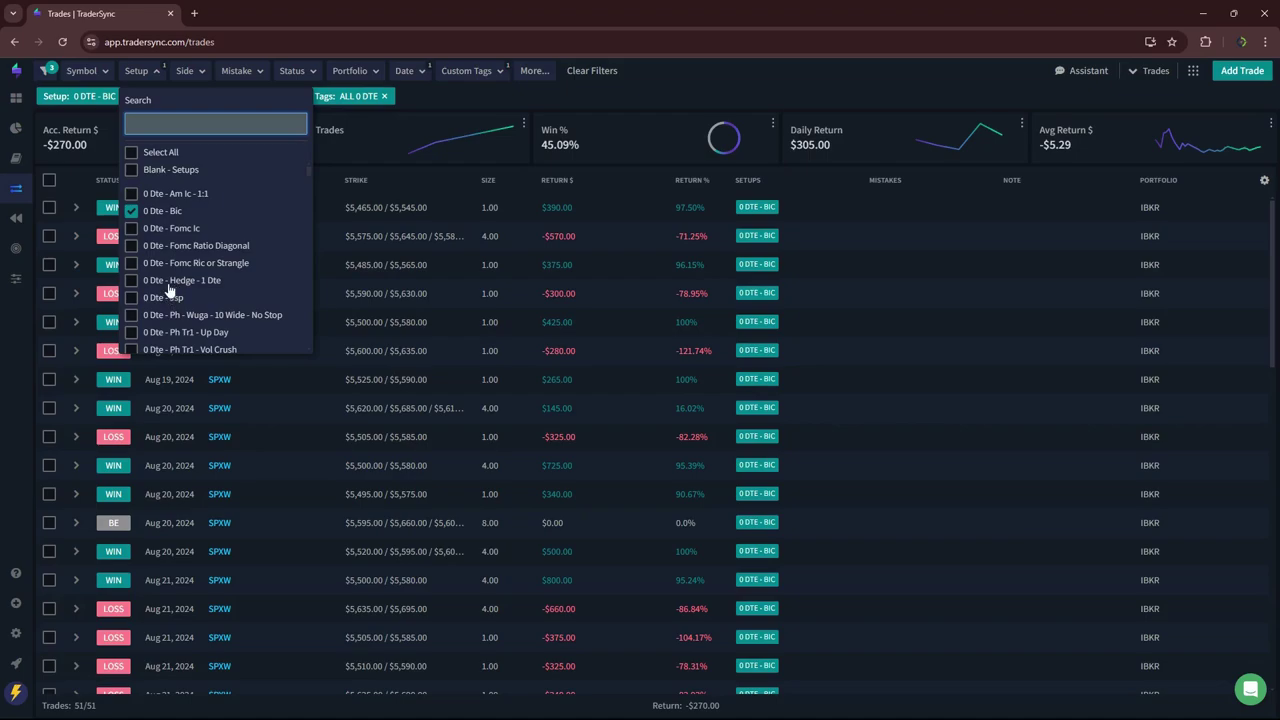
left_click(131, 281)
left_click(130, 213)
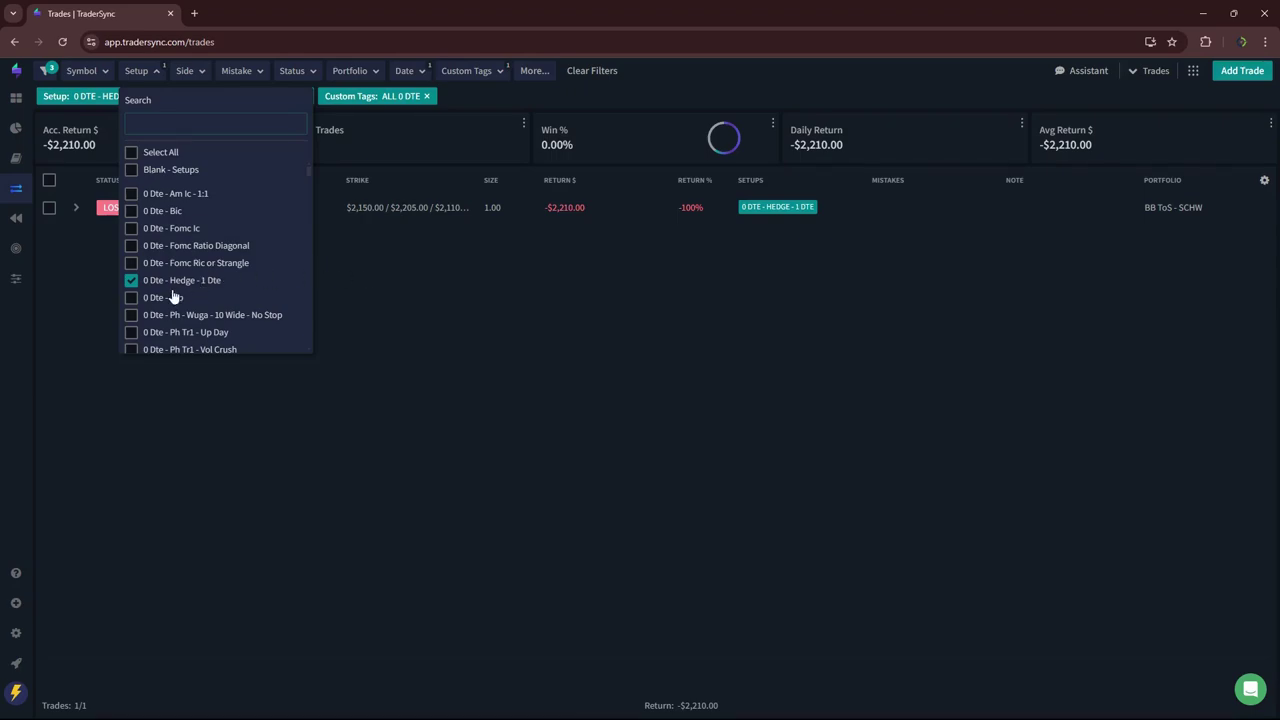
scroll(165, 300, "down", 2)
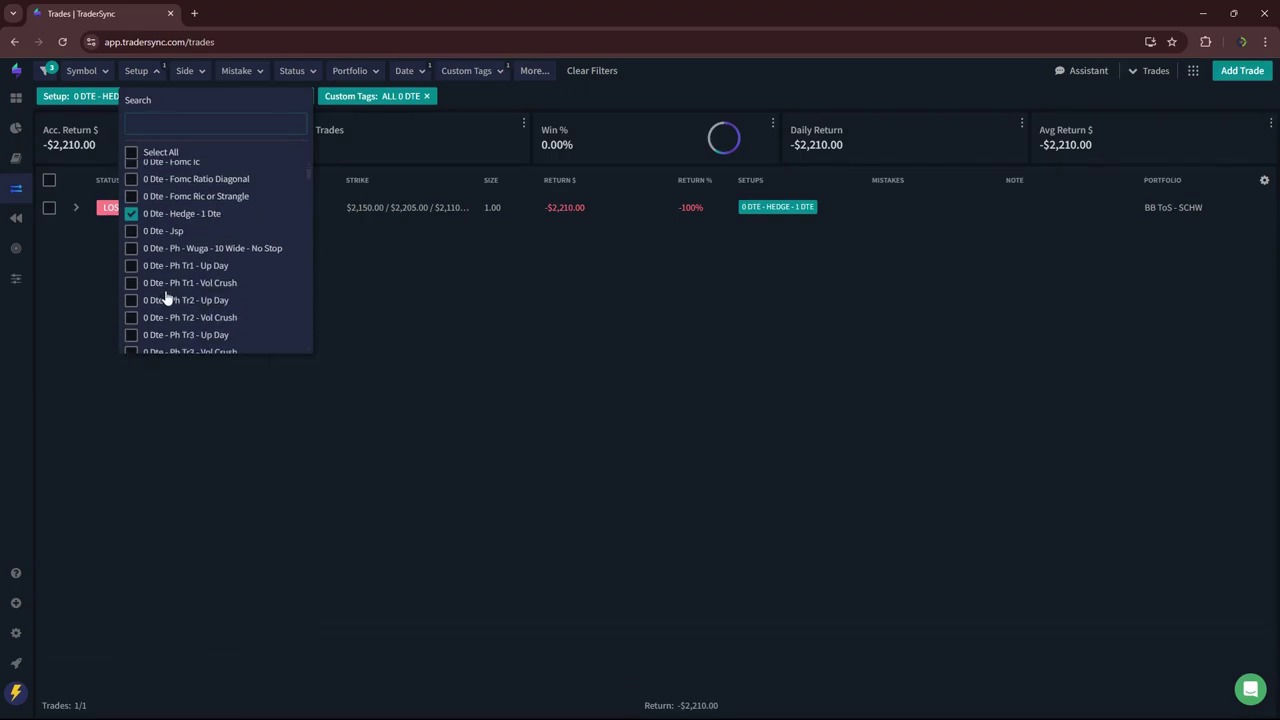
scroll(166, 295, "down", 3)
left_click(131, 254)
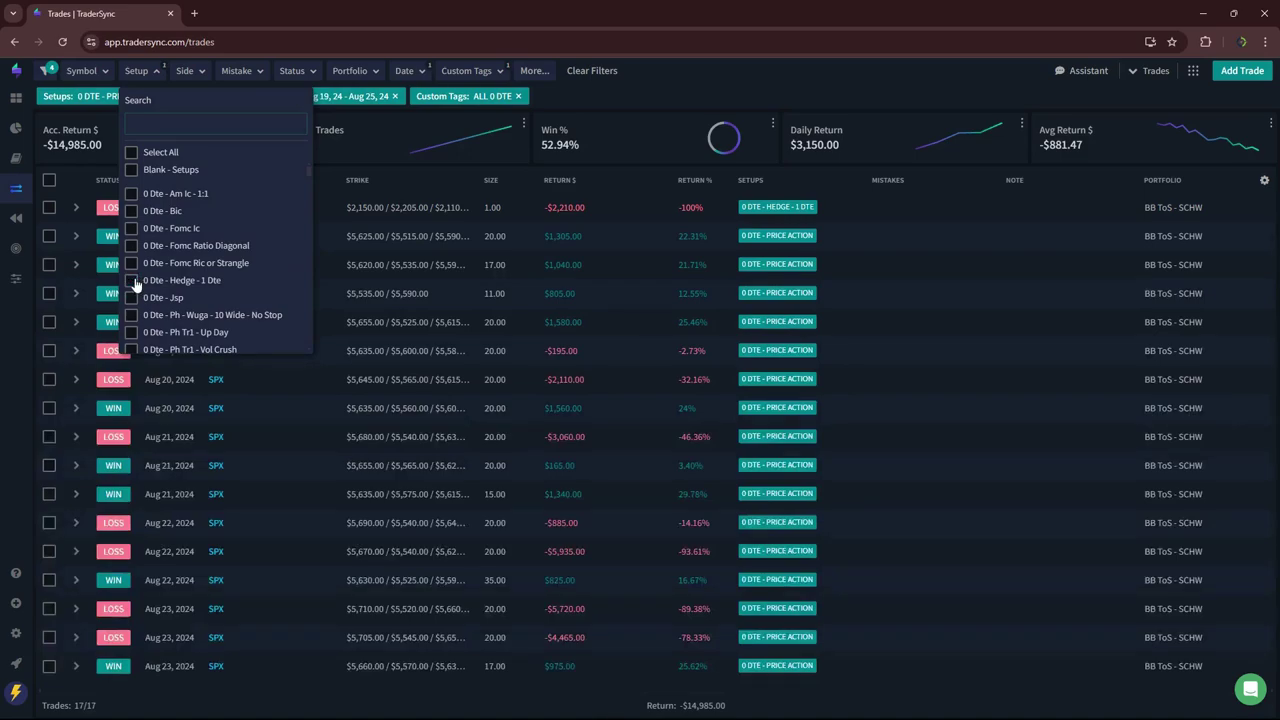
Drop 0 Dte - Hedge - 1 Dte so only Price Action's 16 trades remain.
left_click(133, 282)
left_click(732, 82)
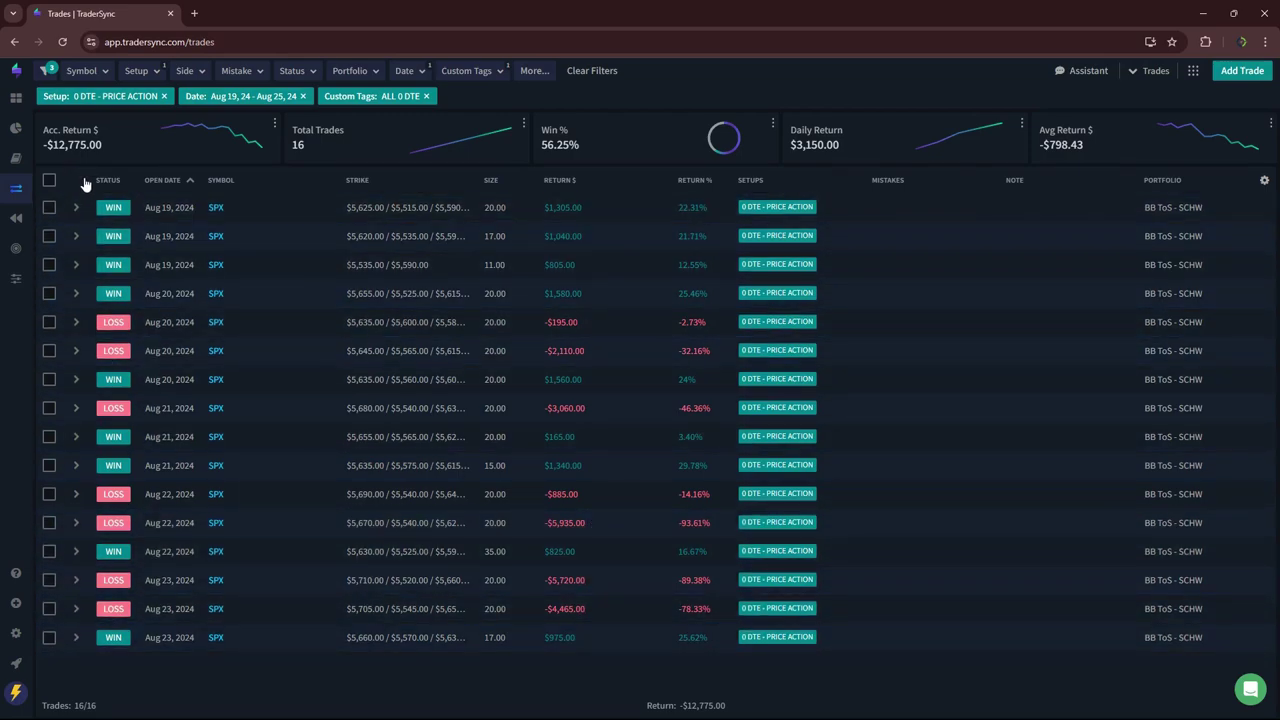
Filter by 0 Dte - Ric, Ric Early and Ric Late in place of Price Action.
left_click(149, 78)
scroll(190, 258, "down", 3)
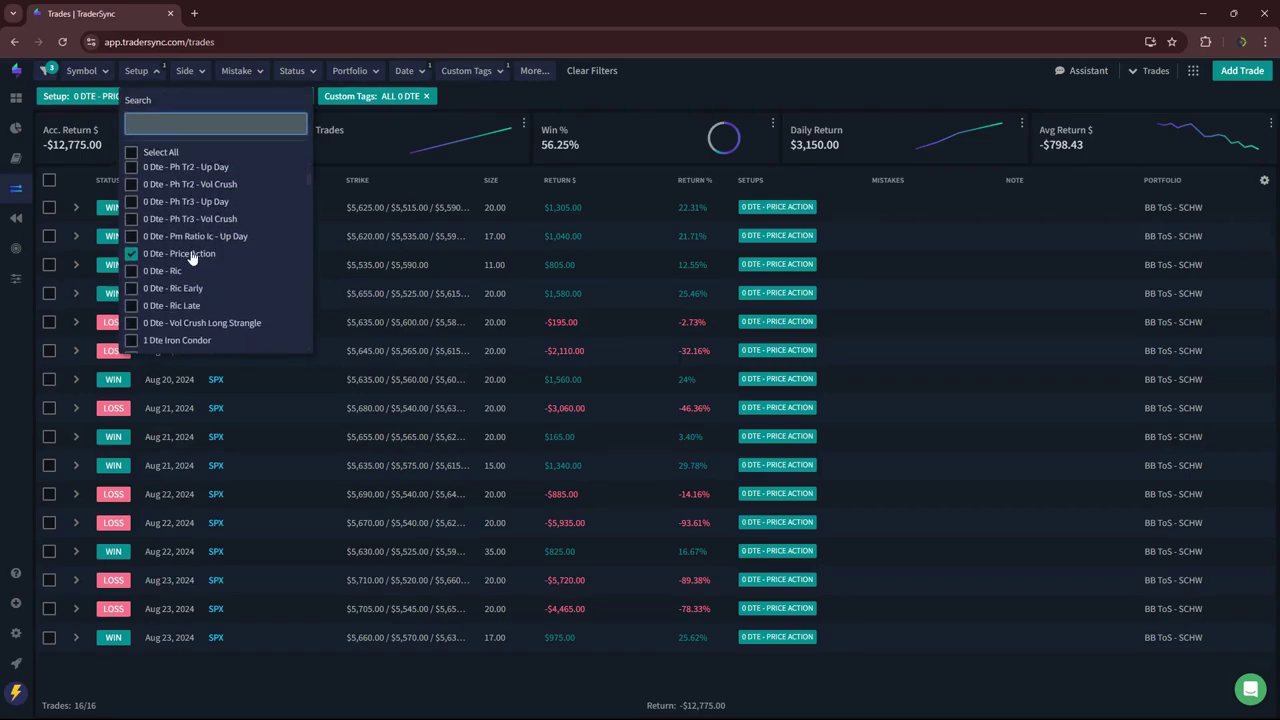
left_click(131, 271)
left_click(131, 288)
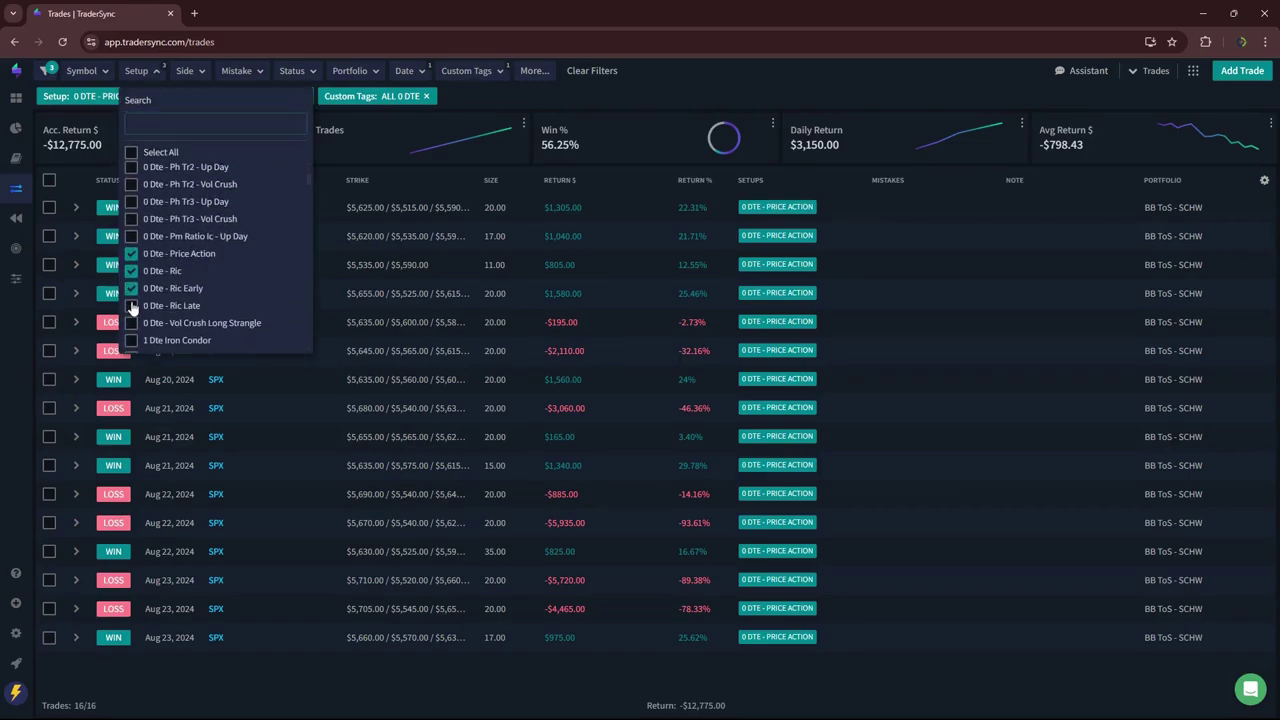
left_click(131, 305)
left_click(131, 253)
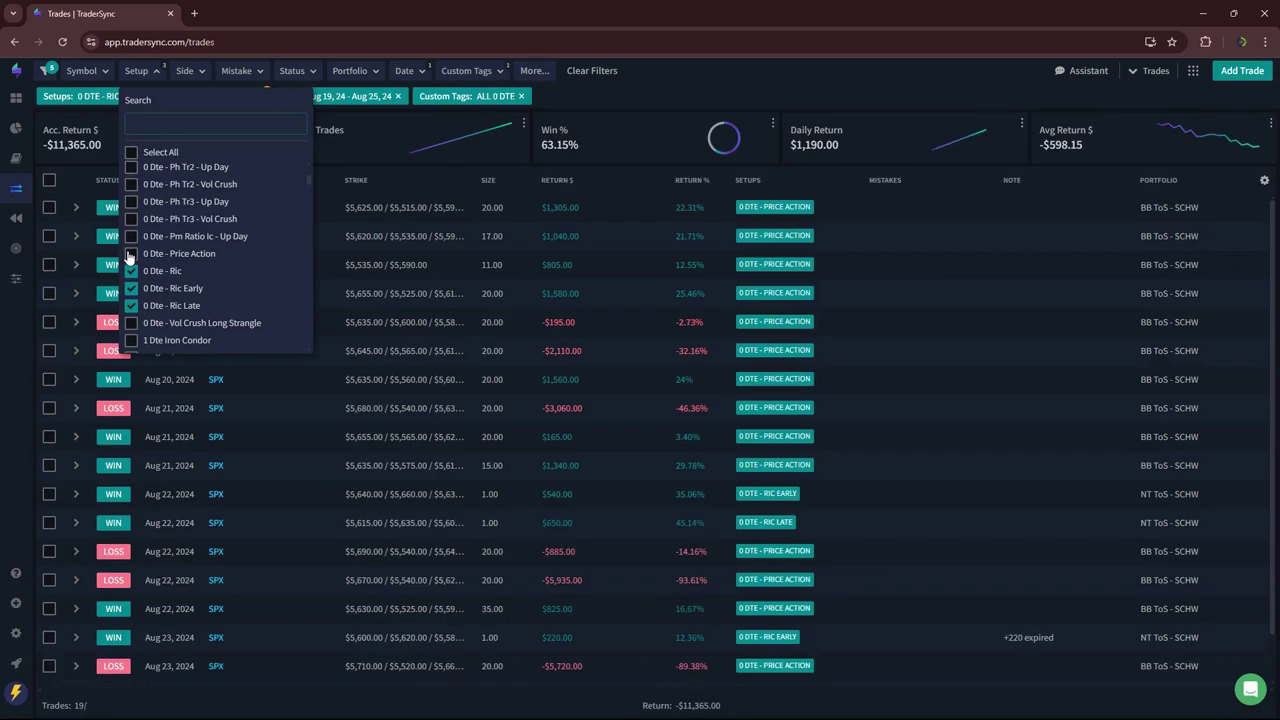
left_click(695, 93)
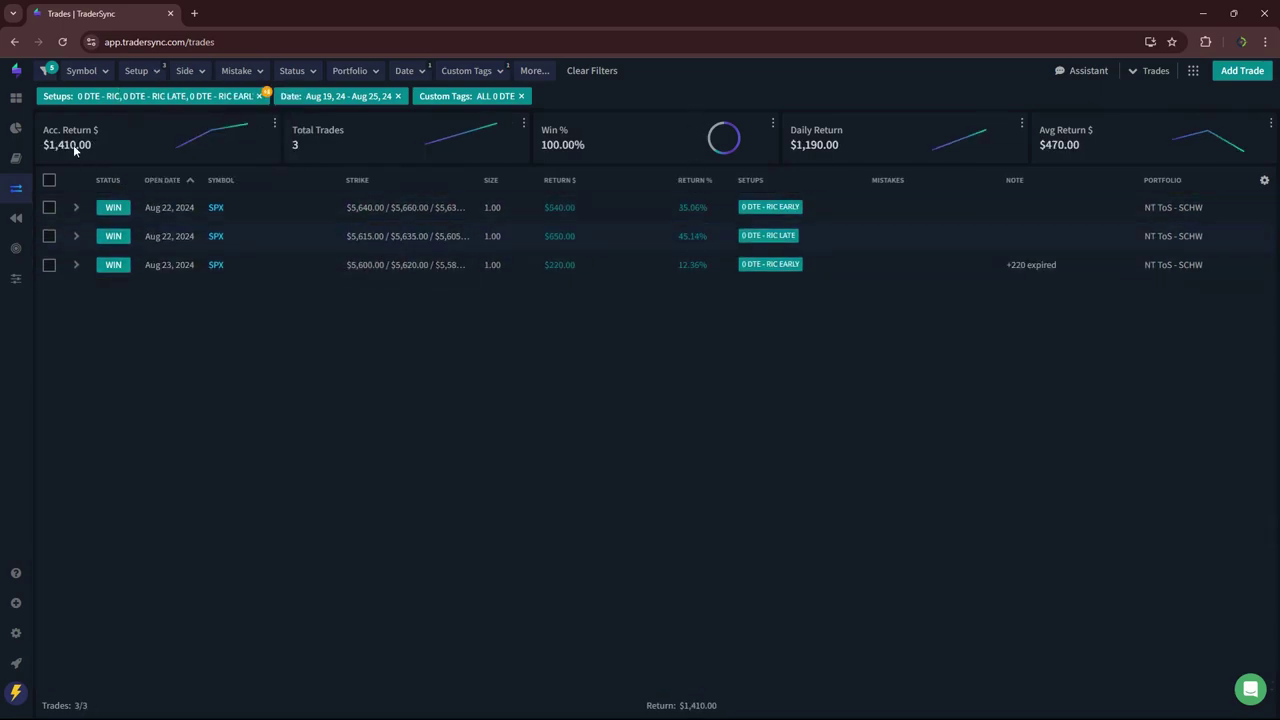
Swap the three Ric setups for 1 Dte and 2 Dte Iron Condor, then check the trade notes.
left_click(153, 72)
scroll(178, 232, "down", 2)
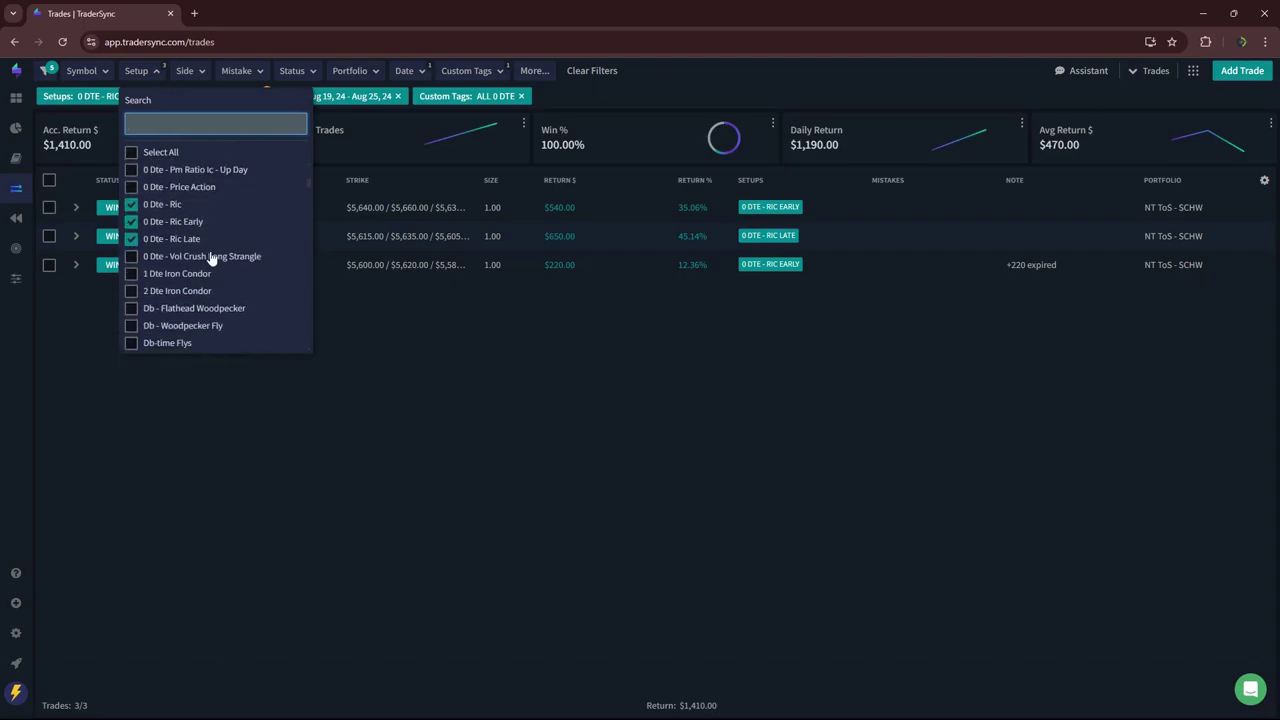
left_click(130, 274)
left_click(130, 291)
left_click(130, 239)
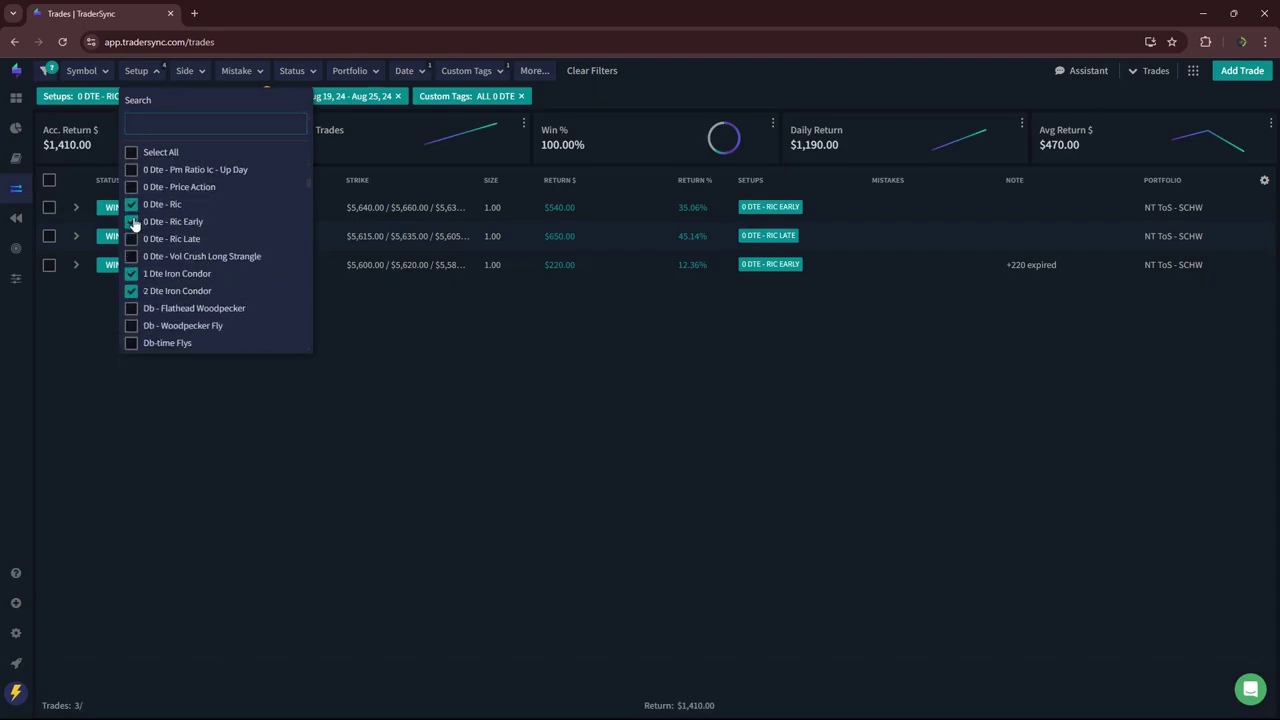
left_click(130, 204)
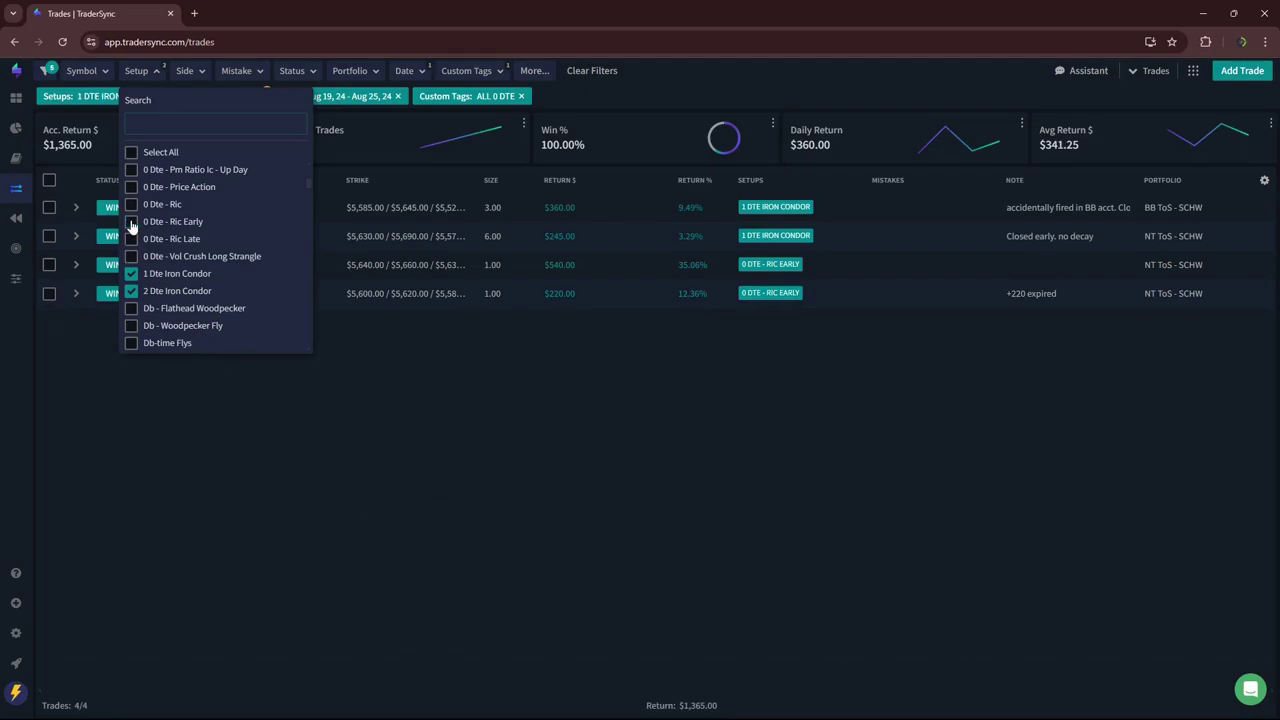
left_click(685, 361)
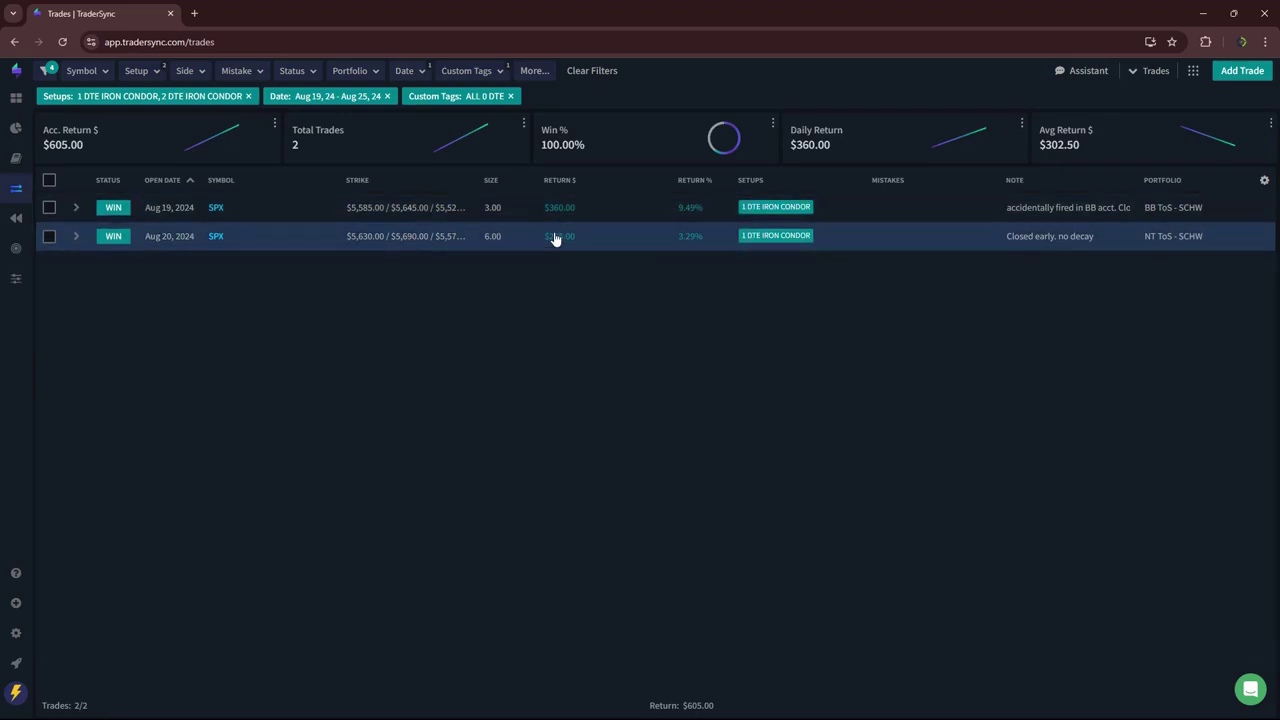
mouse_move(1045, 247)
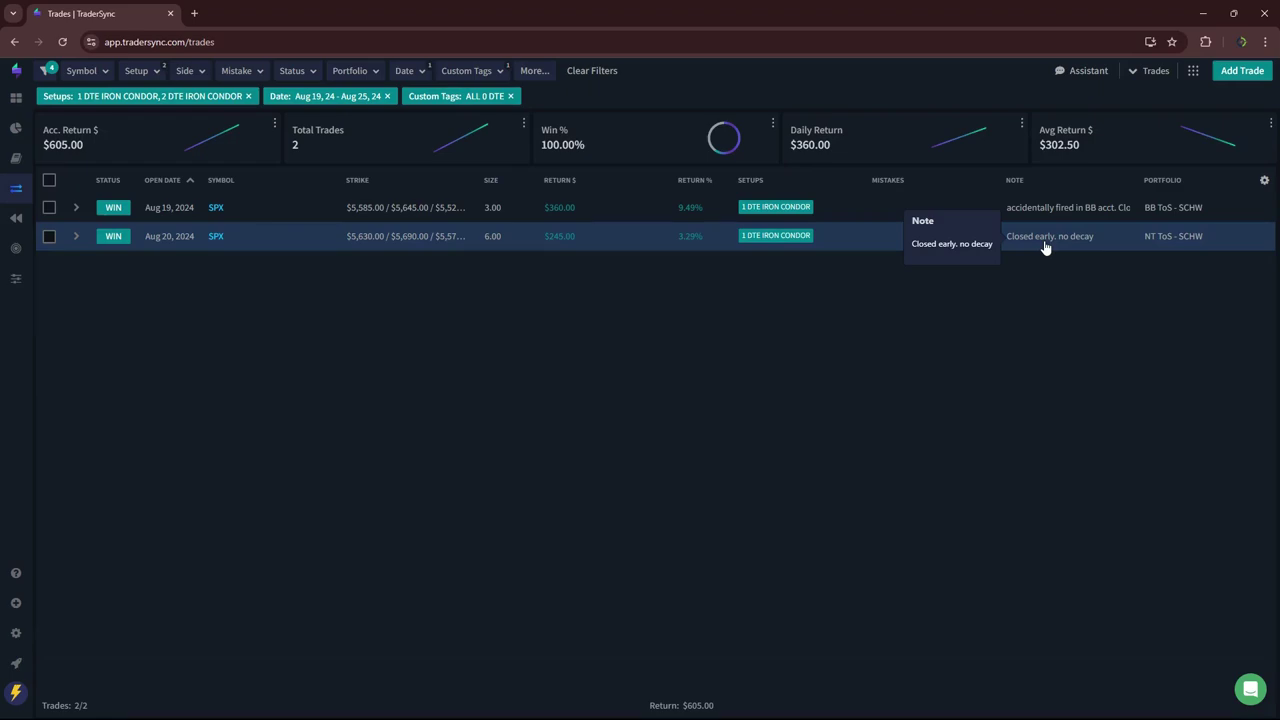
mouse_move(1063, 209)
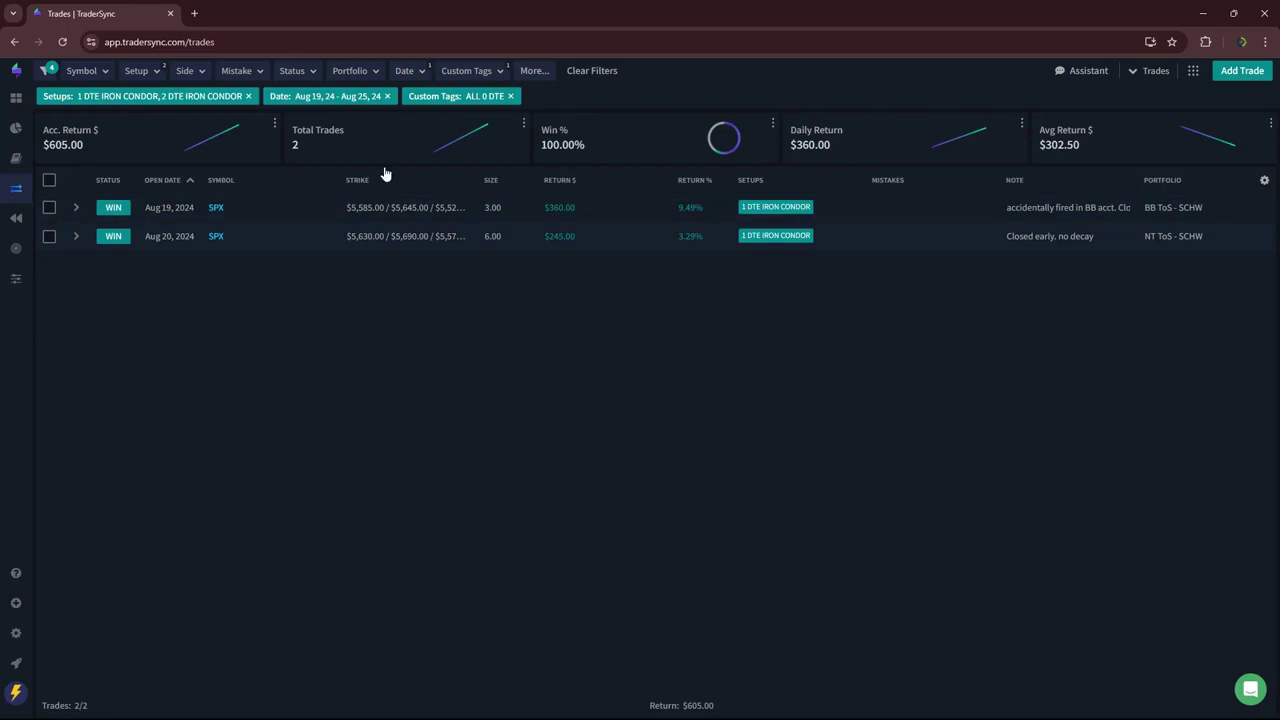
Scroll through the setup list and close it without changes.
left_click(153, 73)
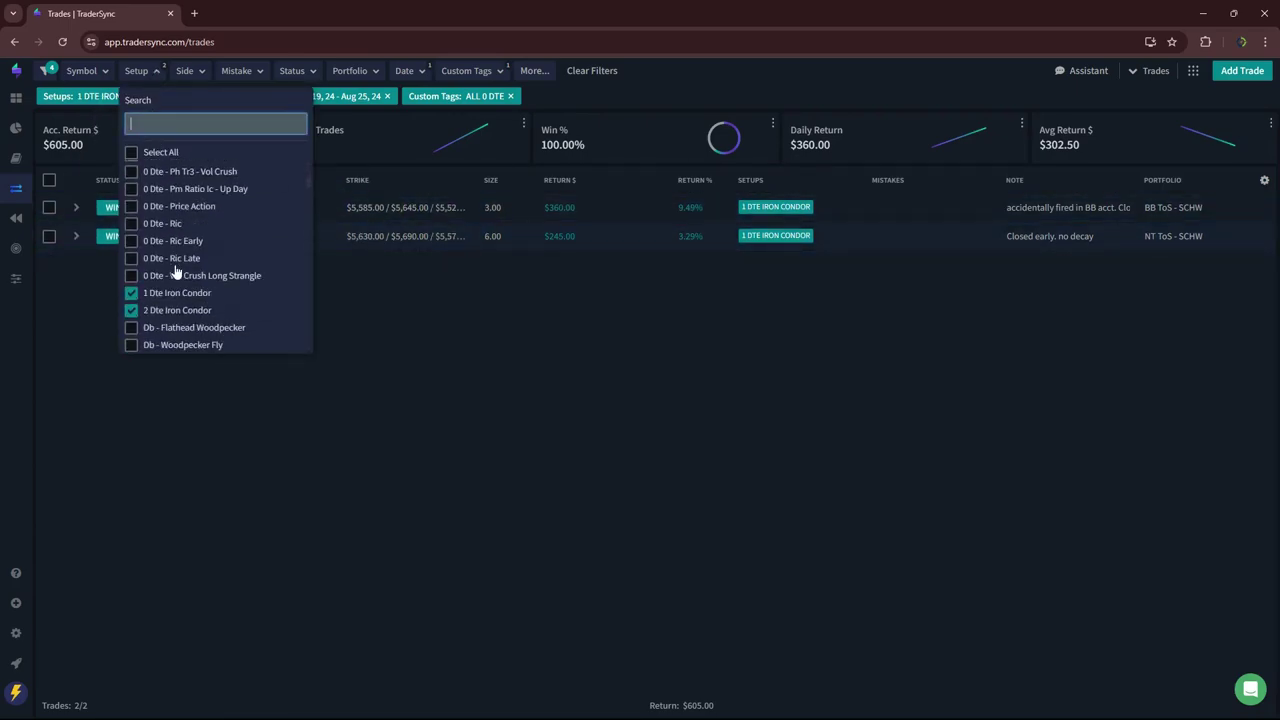
scroll(180, 264, "down", 3)
scroll(180, 264, "up", 2)
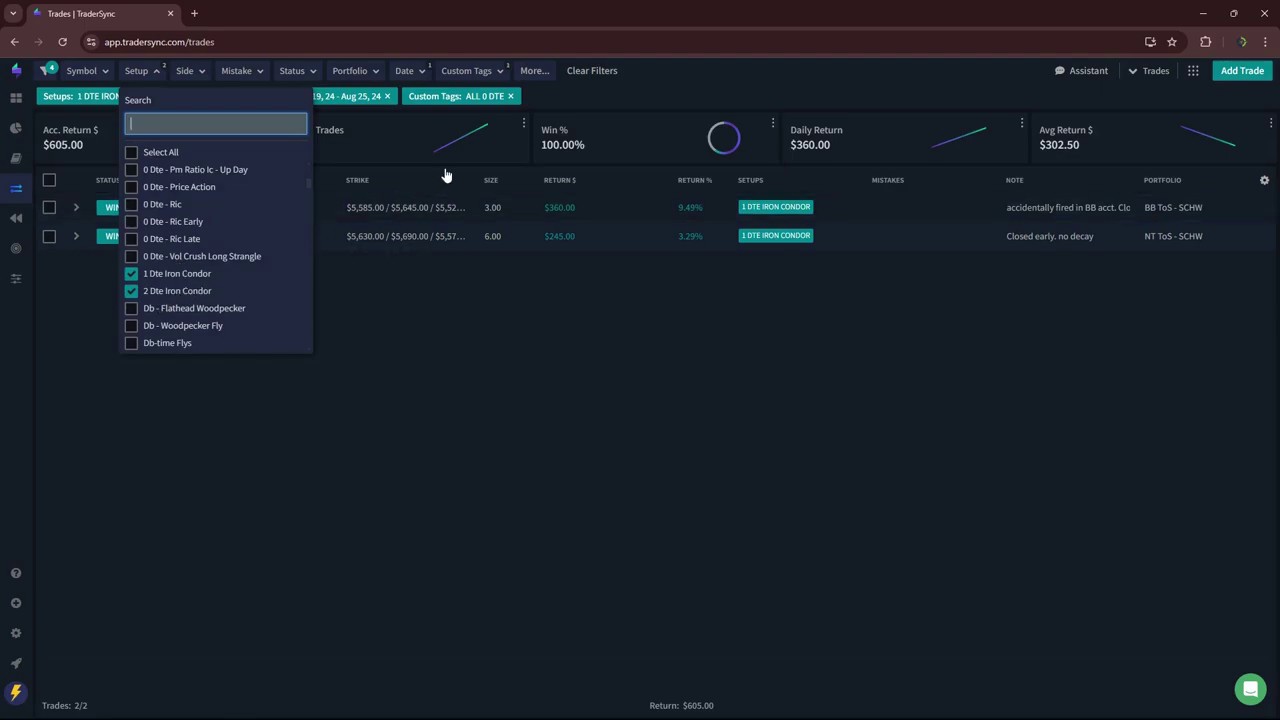
scroll(220, 282, "down", 2)
scroll(220, 282, "down", 1)
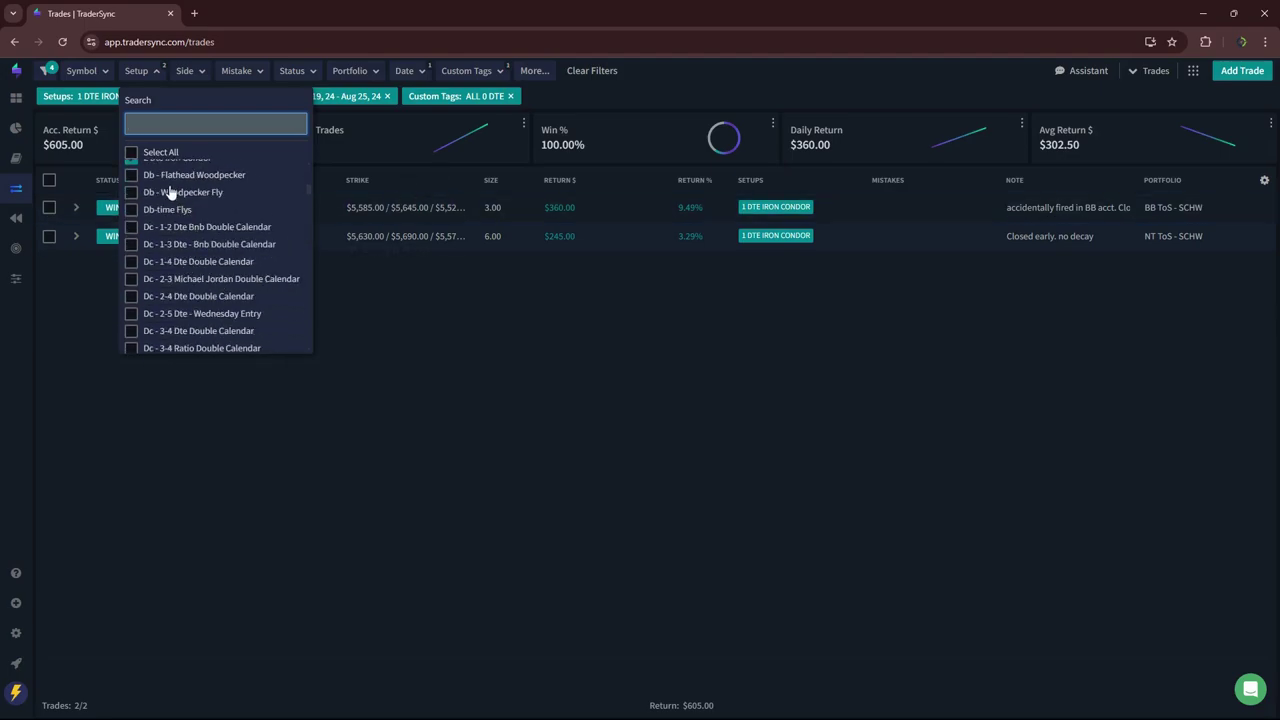
left_click(578, 98)
Replace the 0 DTE tag with DYNAMIC CALENDARS and clear the setup filter.
left_click(494, 72)
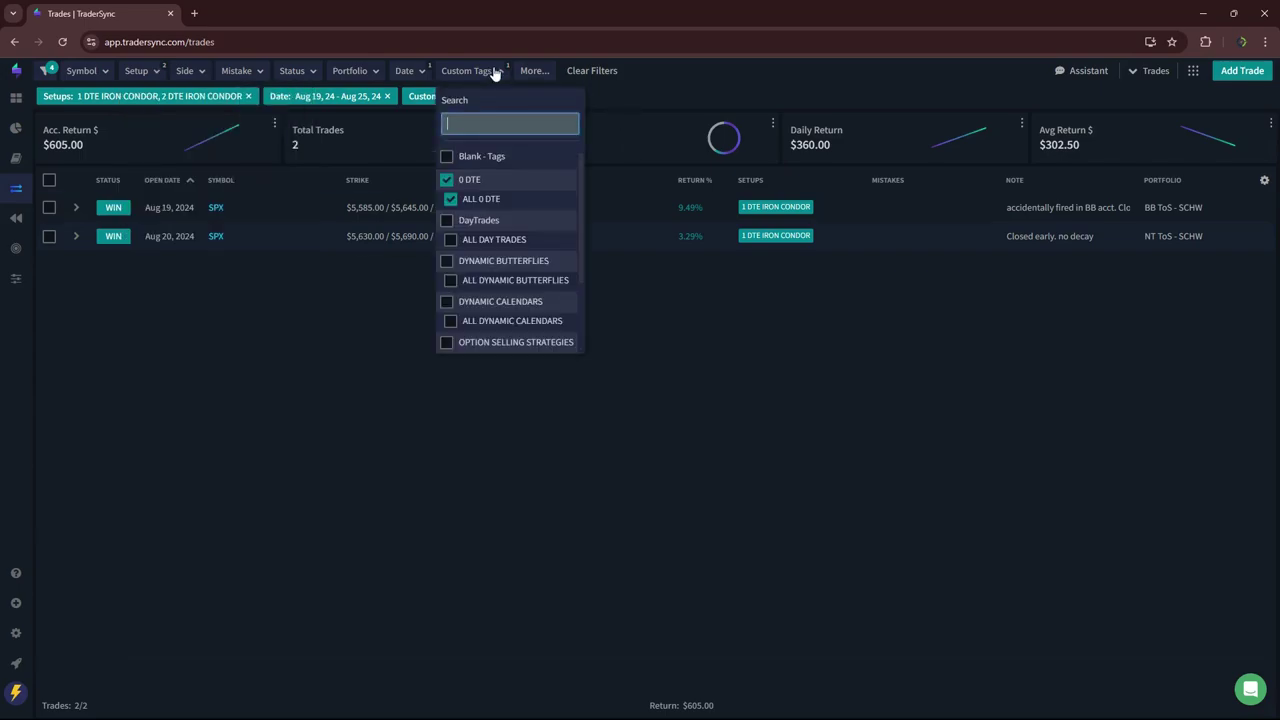
left_click(447, 180)
left_click(447, 301)
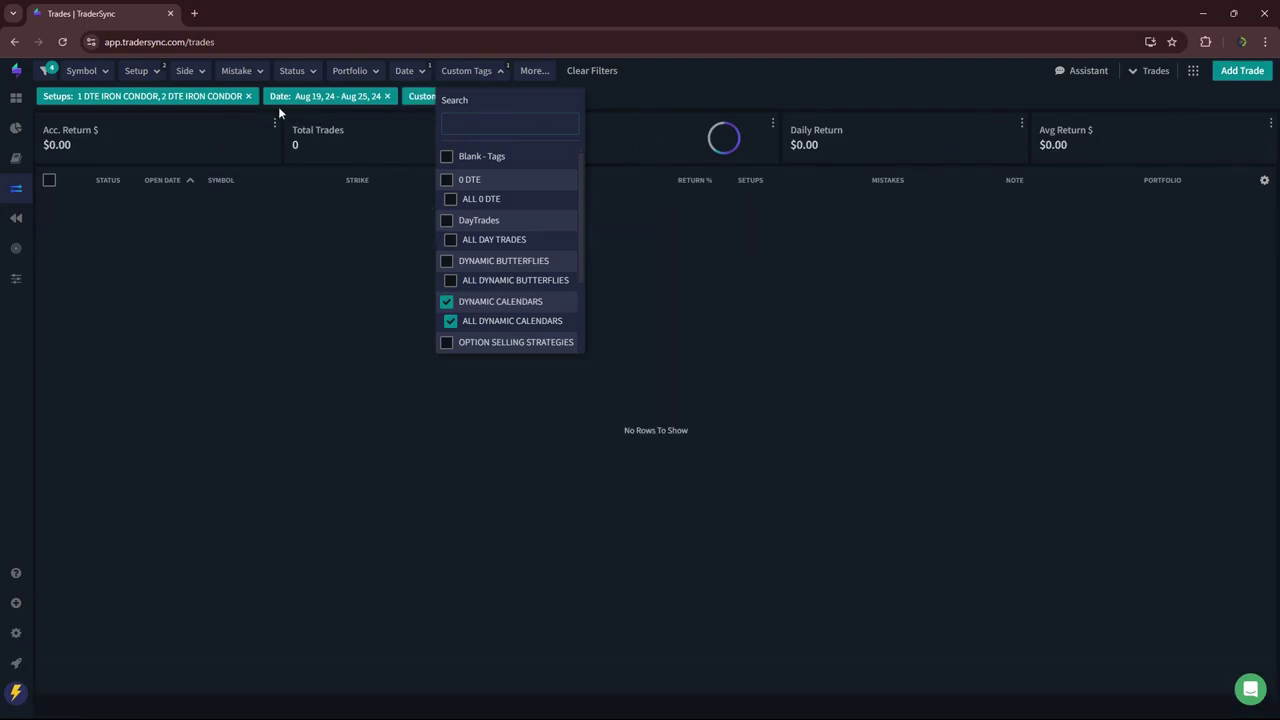
left_click(248, 97)
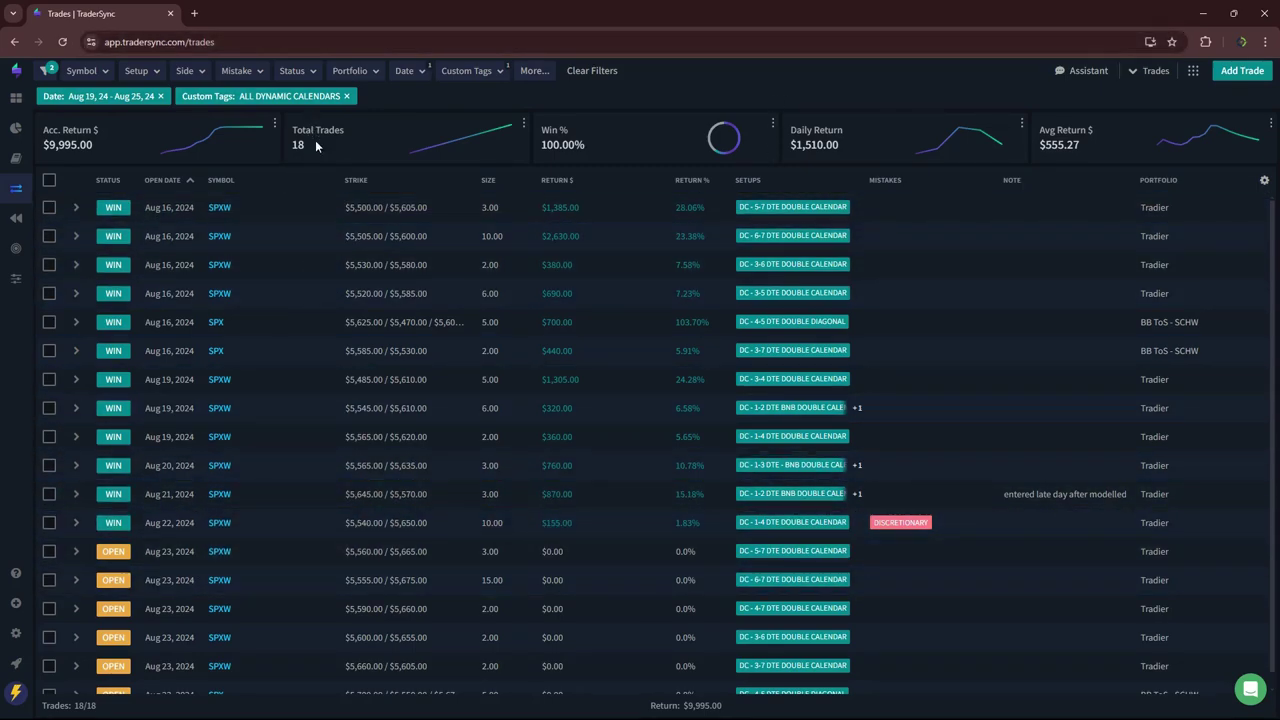
scroll(374, 451, "down", 1)
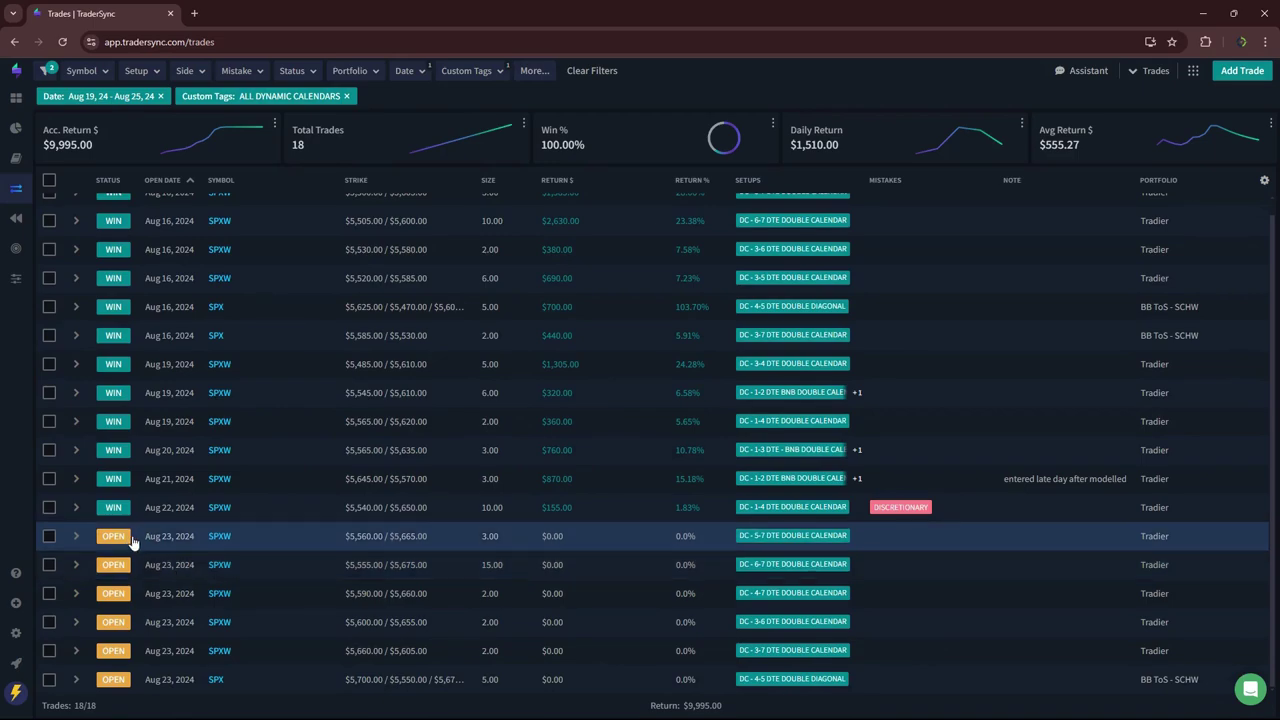
scroll(155, 545, "up", 1)
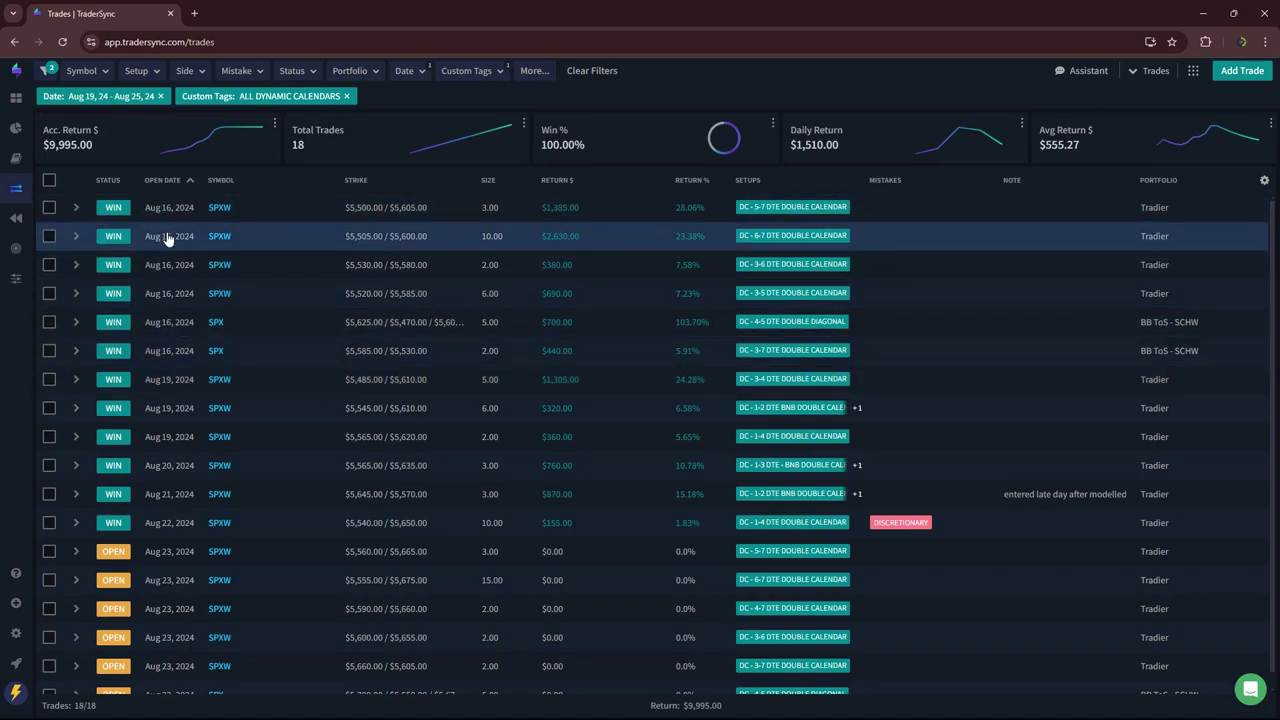
Switch the custom tag filter to DayTrades and scroll through its 20 trades.
left_click(155, 76)
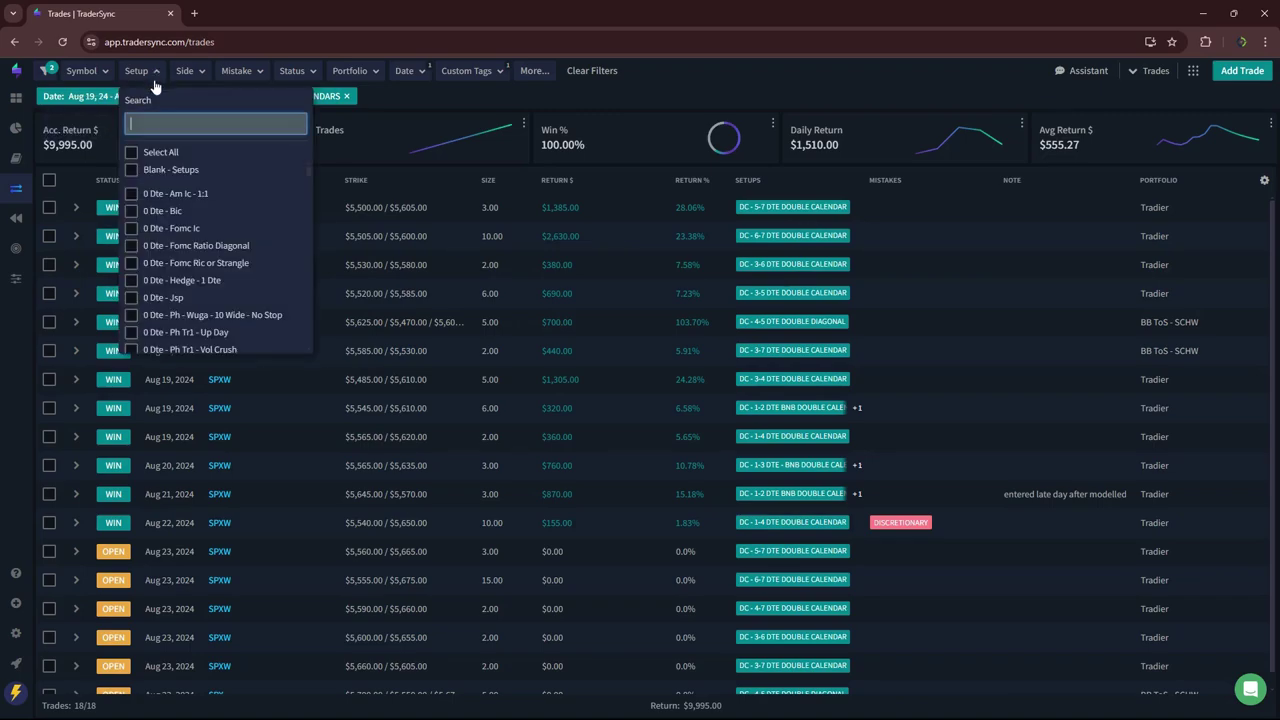
left_click(497, 80)
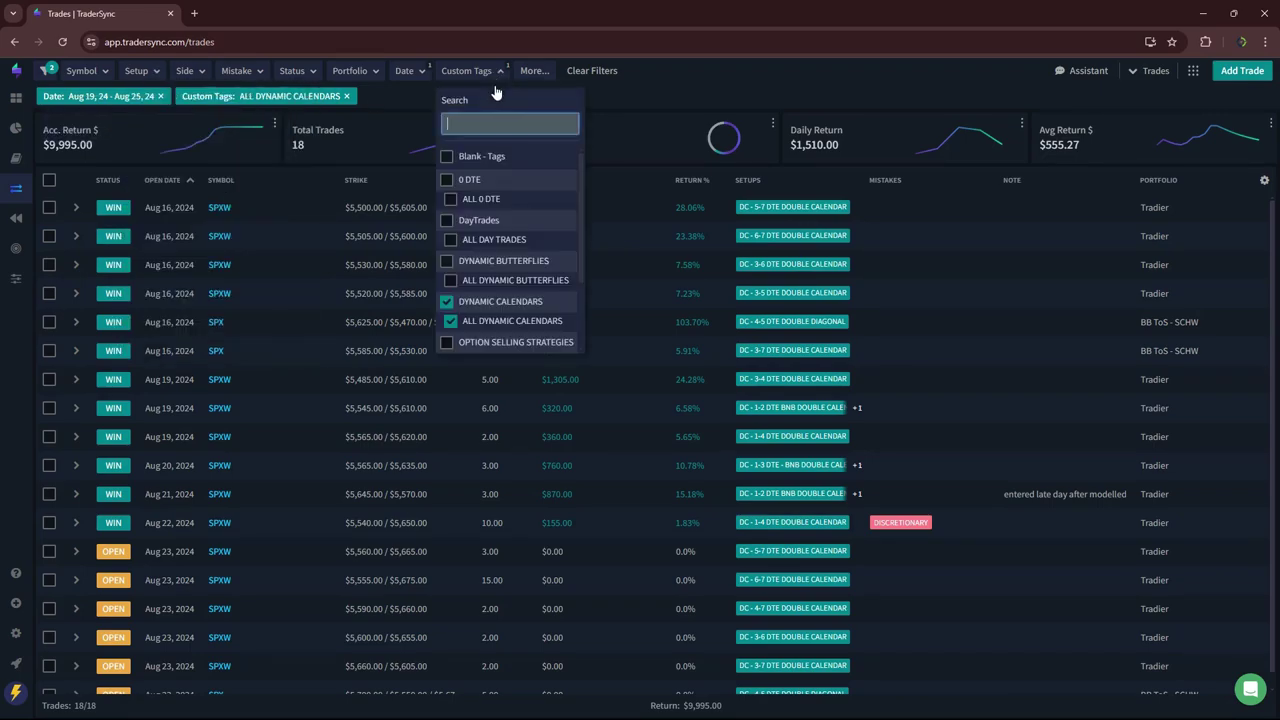
left_click(510, 236)
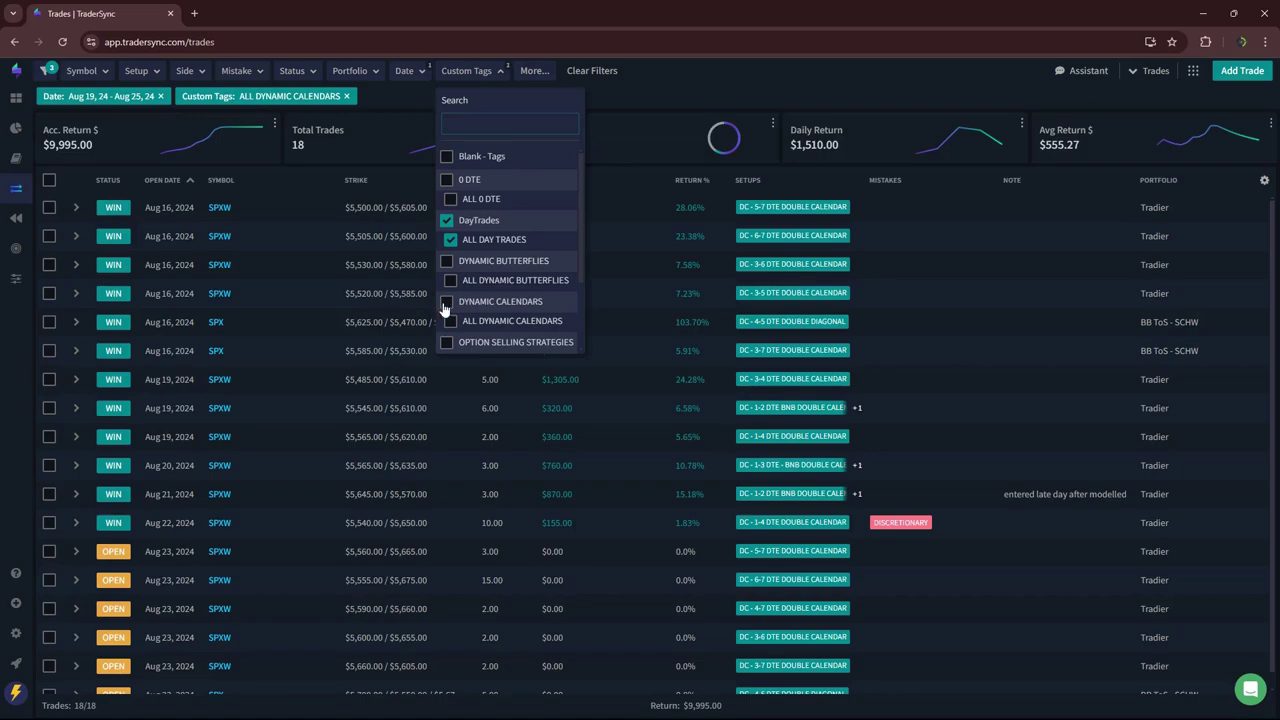
left_click(685, 81)
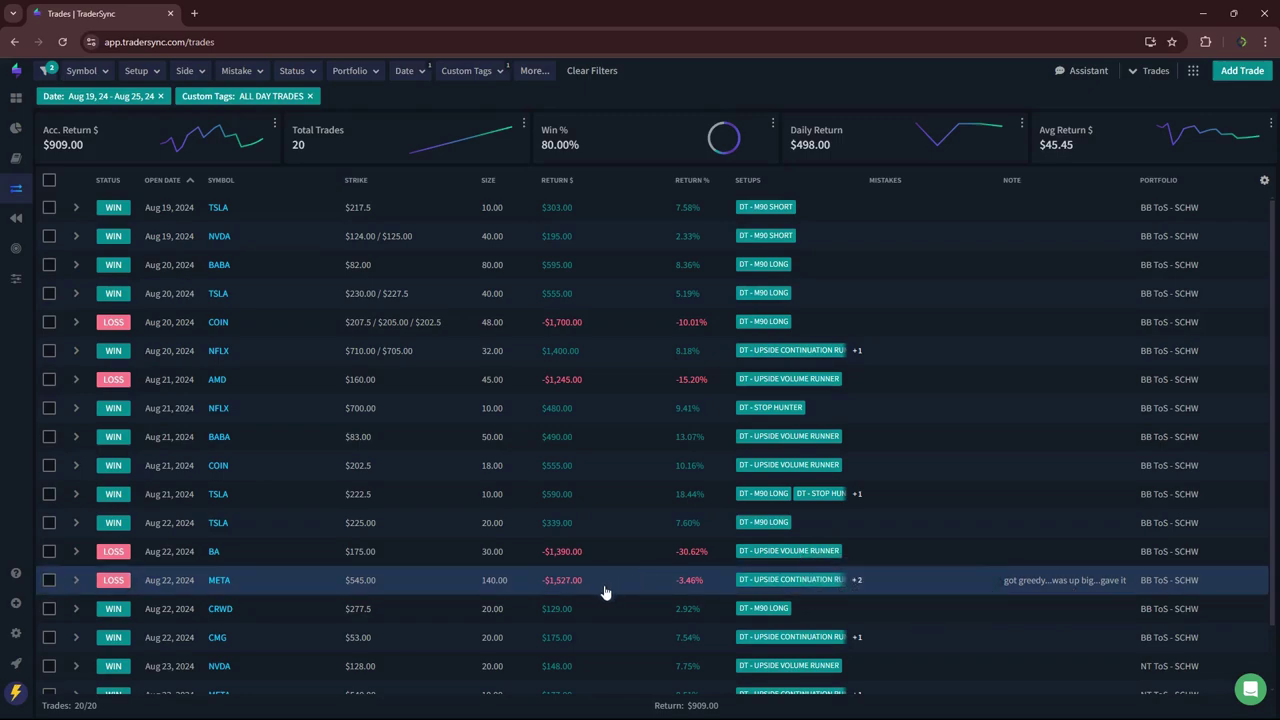
scroll(510, 552, "down", 1)
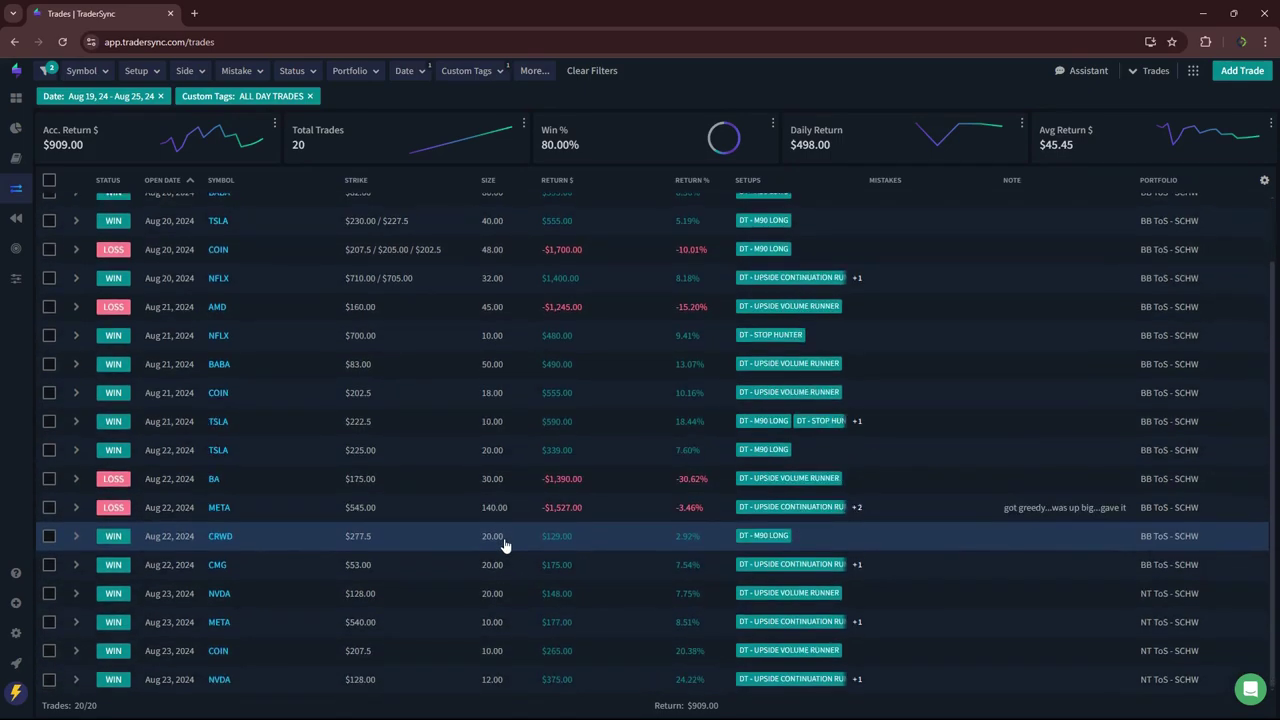
scroll(470, 420, "up", 1)
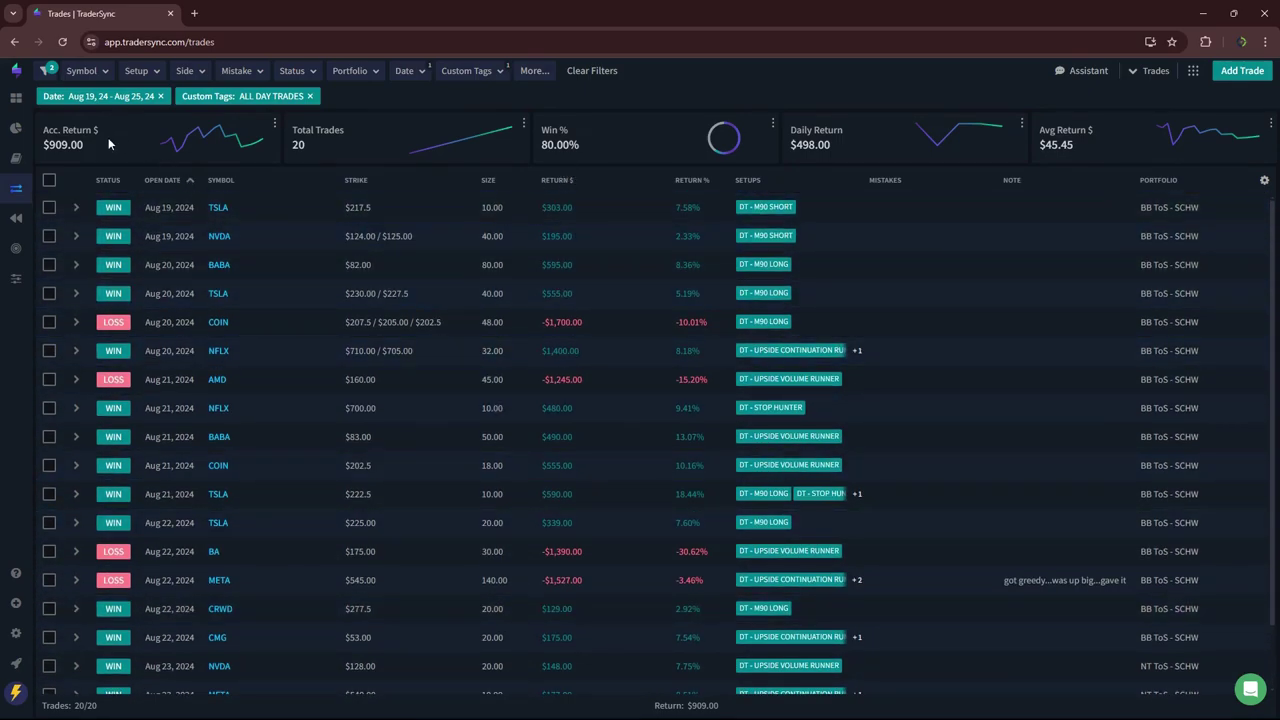
Replace DayTrades with OPTION SELLING STRATEGIES, leaving 6 trades totalling -$2,282.50.
left_click(494, 84)
scroll(525, 222, "down", 2)
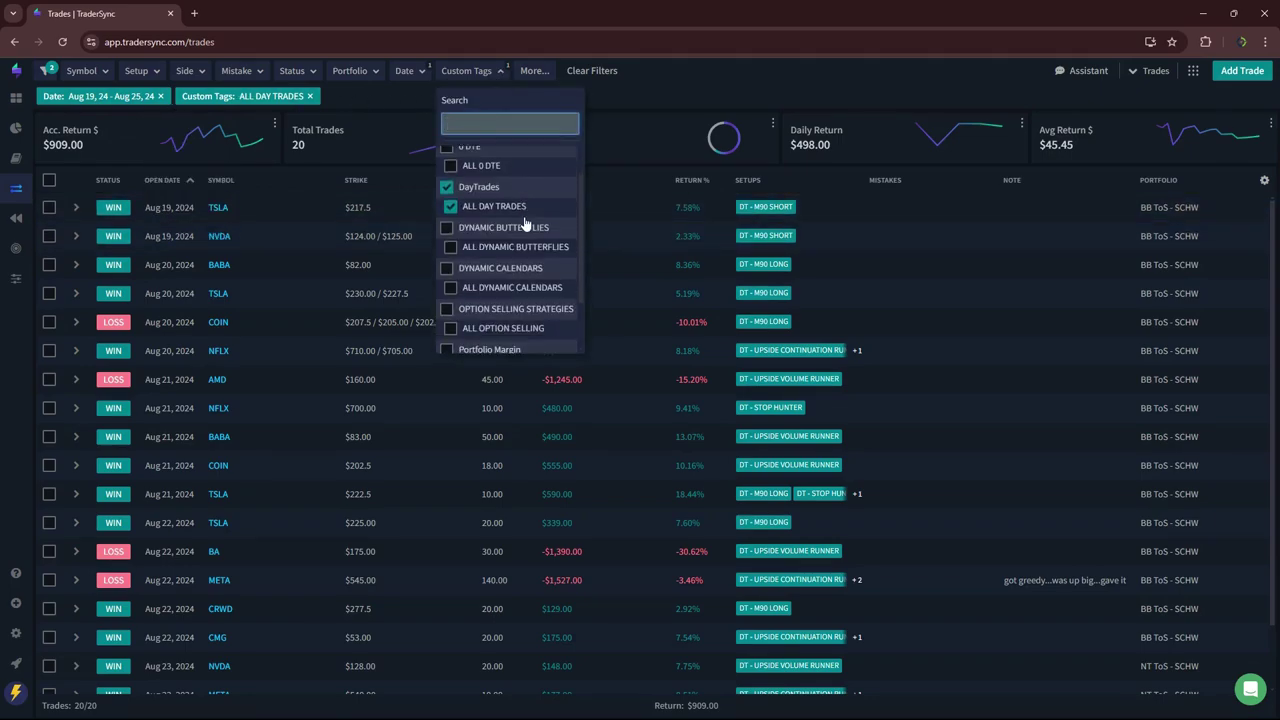
left_click(447, 273)
left_click(446, 153)
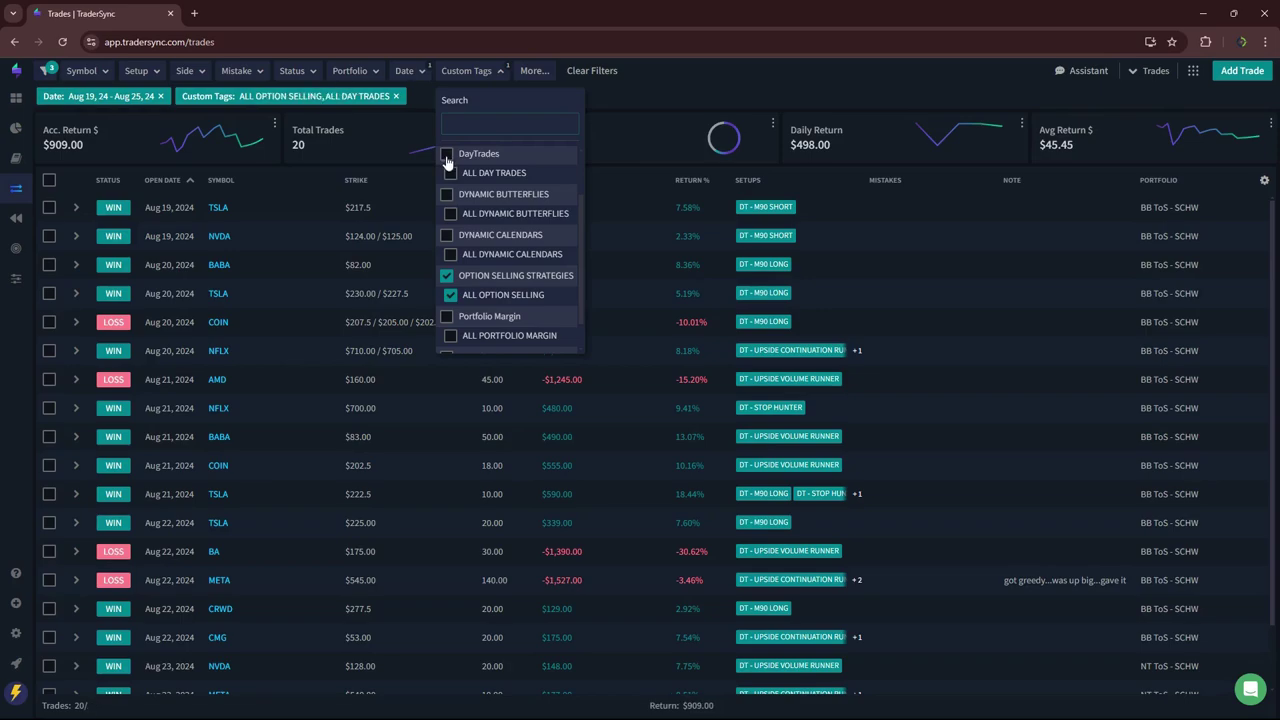
left_click(706, 91)
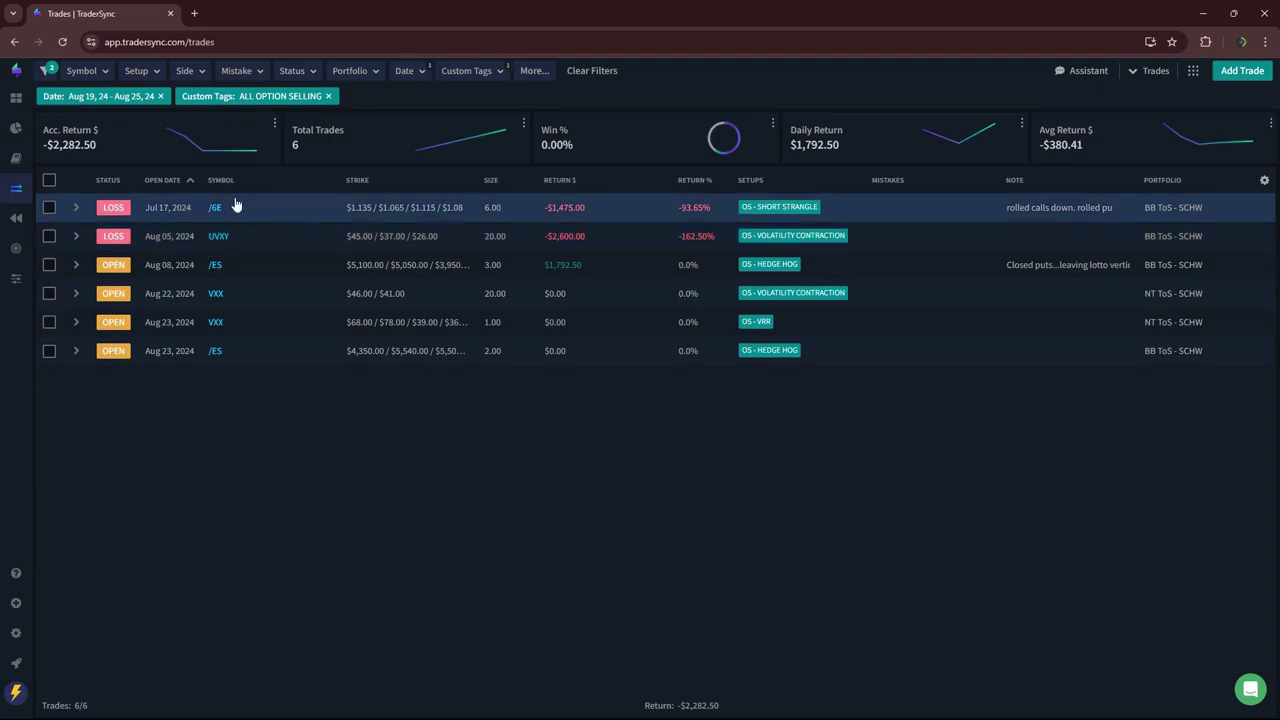
Swap OPTION SELLING STRATEGIES for Transformer Spreads and scroll through the 18 trades.
left_click(464, 74)
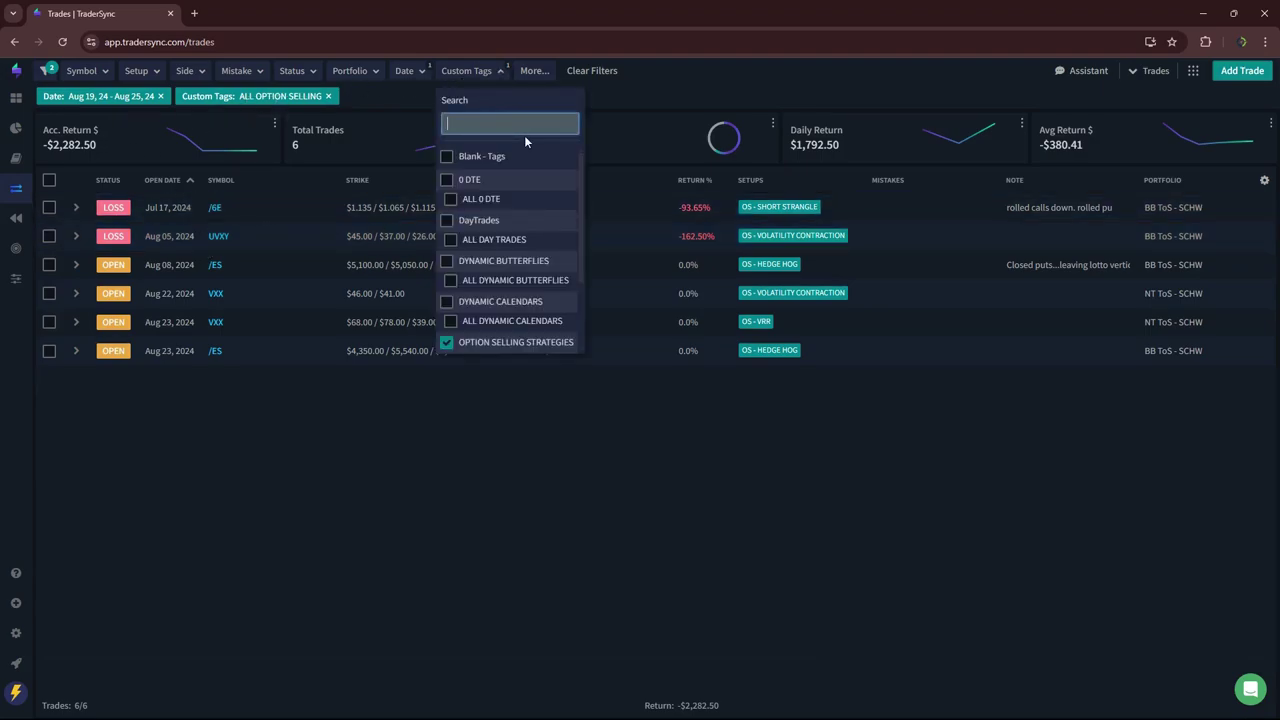
scroll(512, 195, "down", 1)
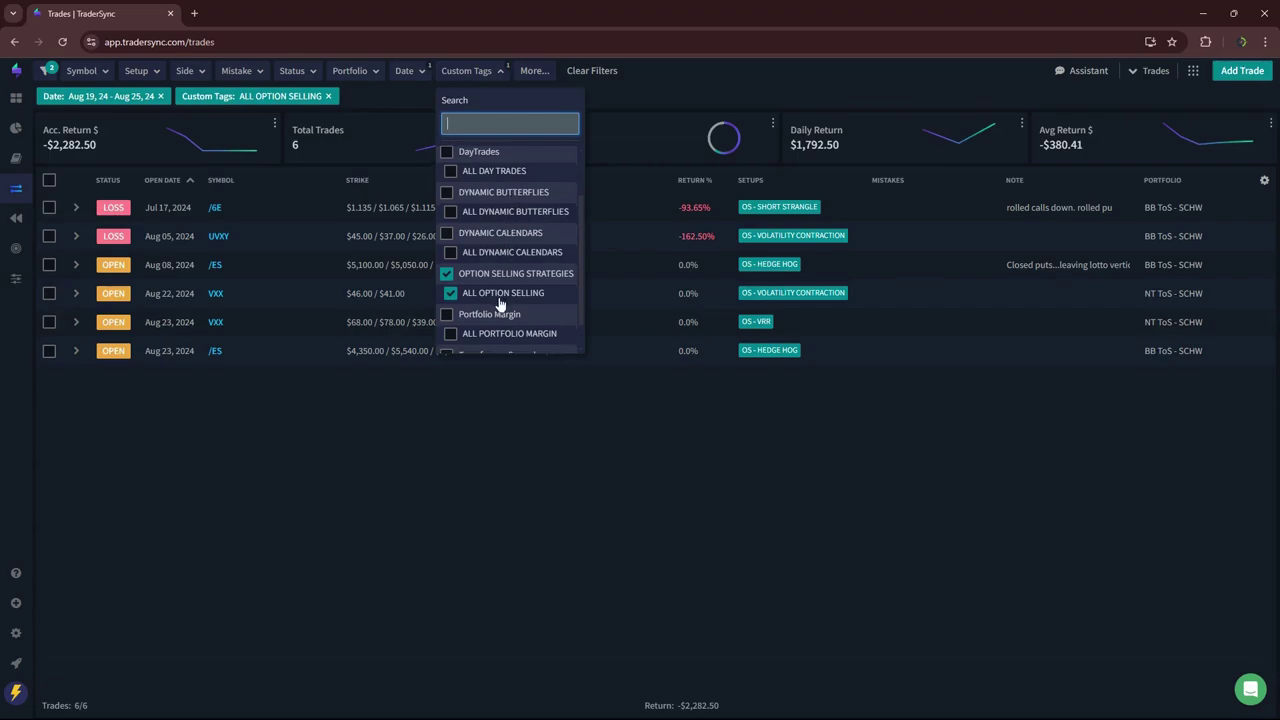
scroll(502, 300, "down", 1)
left_click(446, 322)
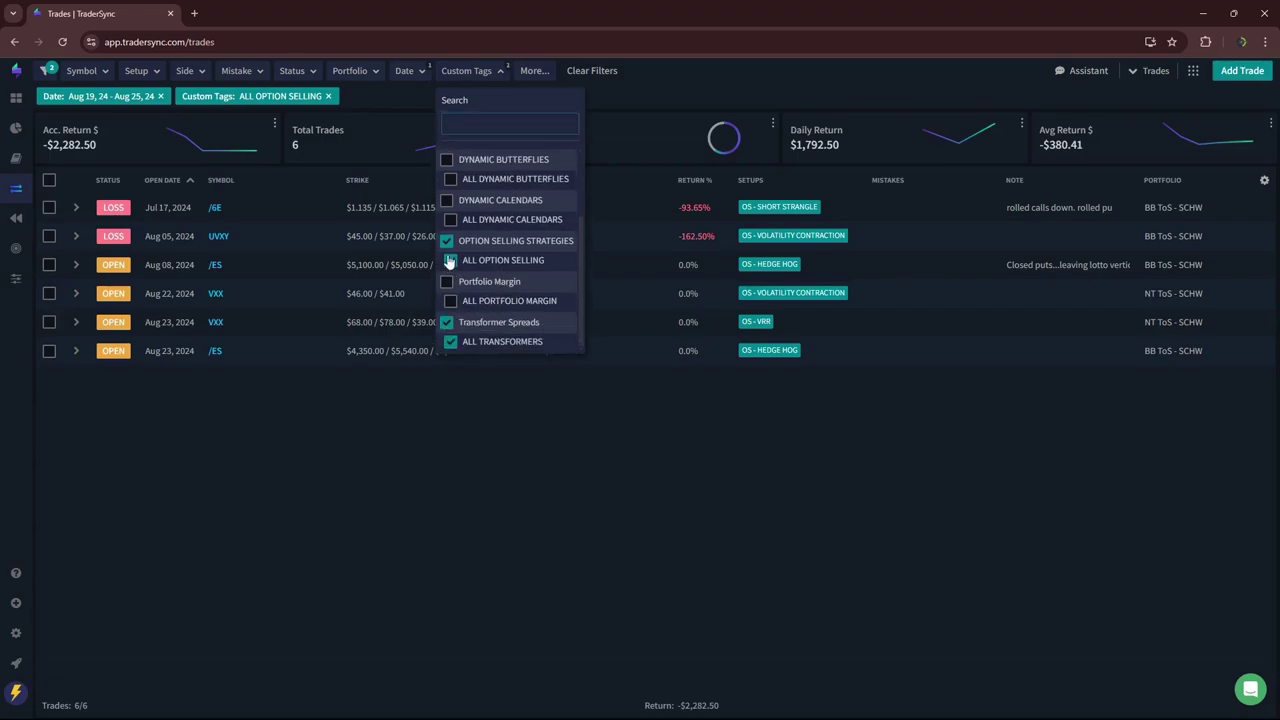
left_click(446, 243)
left_click(733, 84)
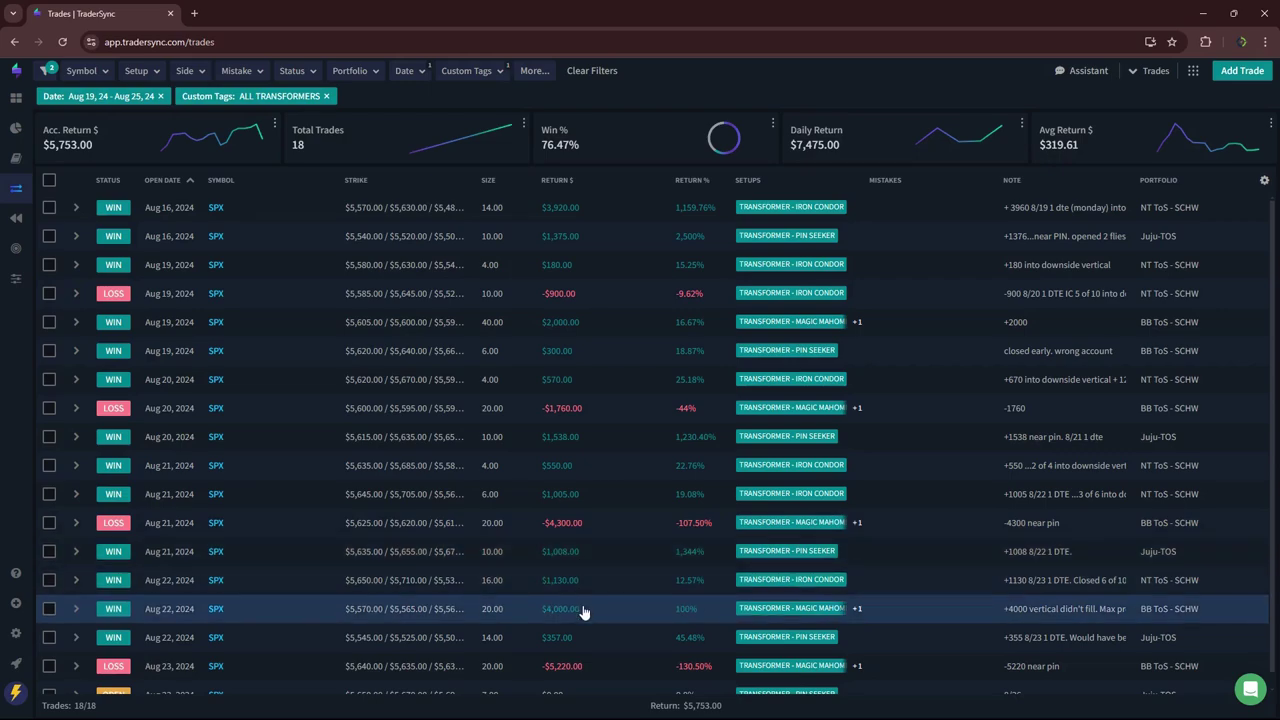
scroll(624, 498, "down", 1)
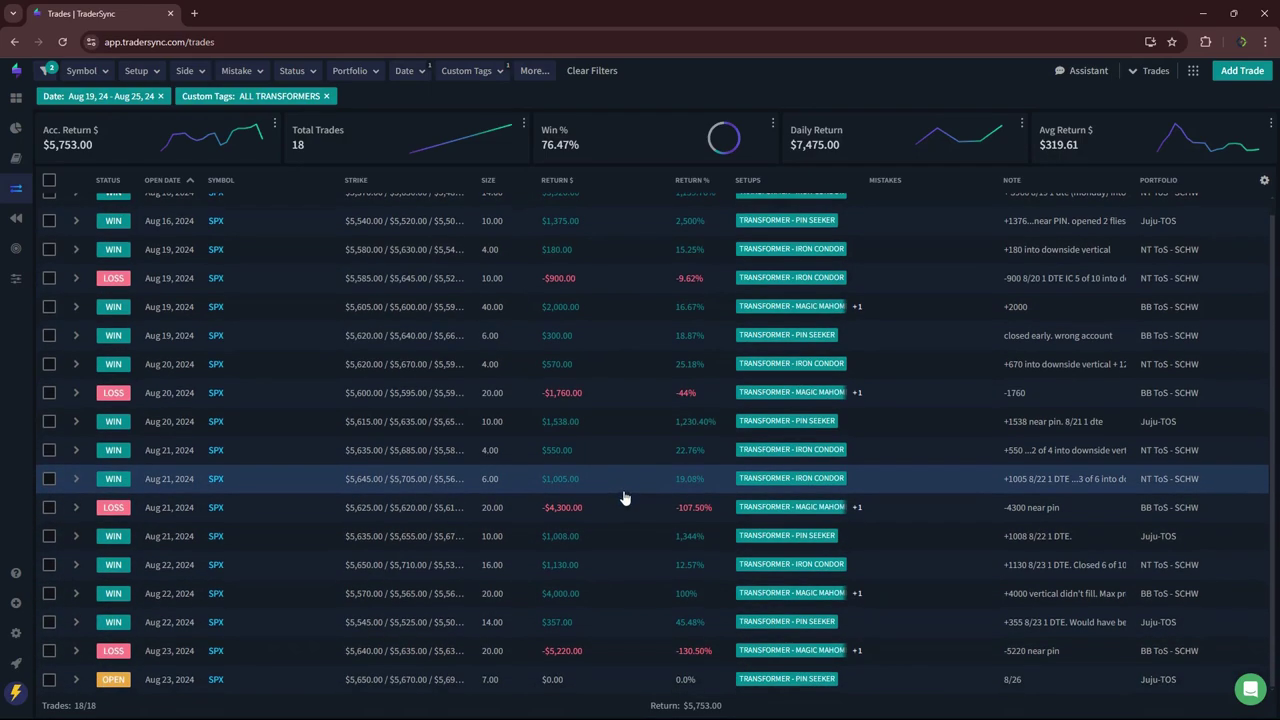